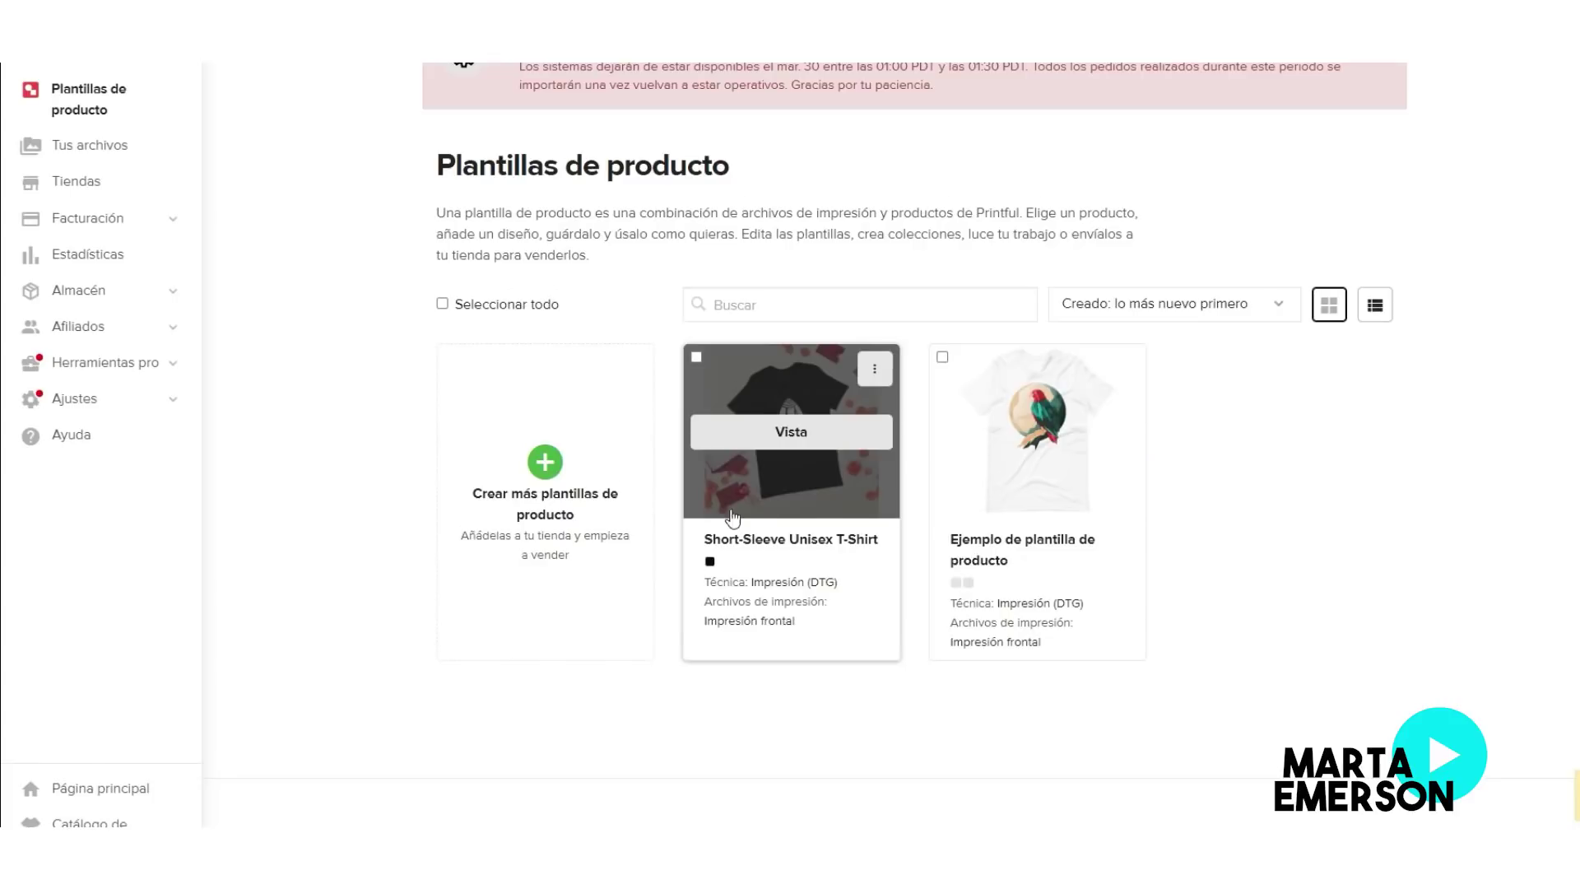
- Open the Short-Sleeve Unisex T-Shirt product template and check its starting price
{"action": "scroll", "coordinate": [732, 517], "scroll_direction": "down", "scroll_amount": 2}
{"action": "left_click", "coordinate": [786, 292]}
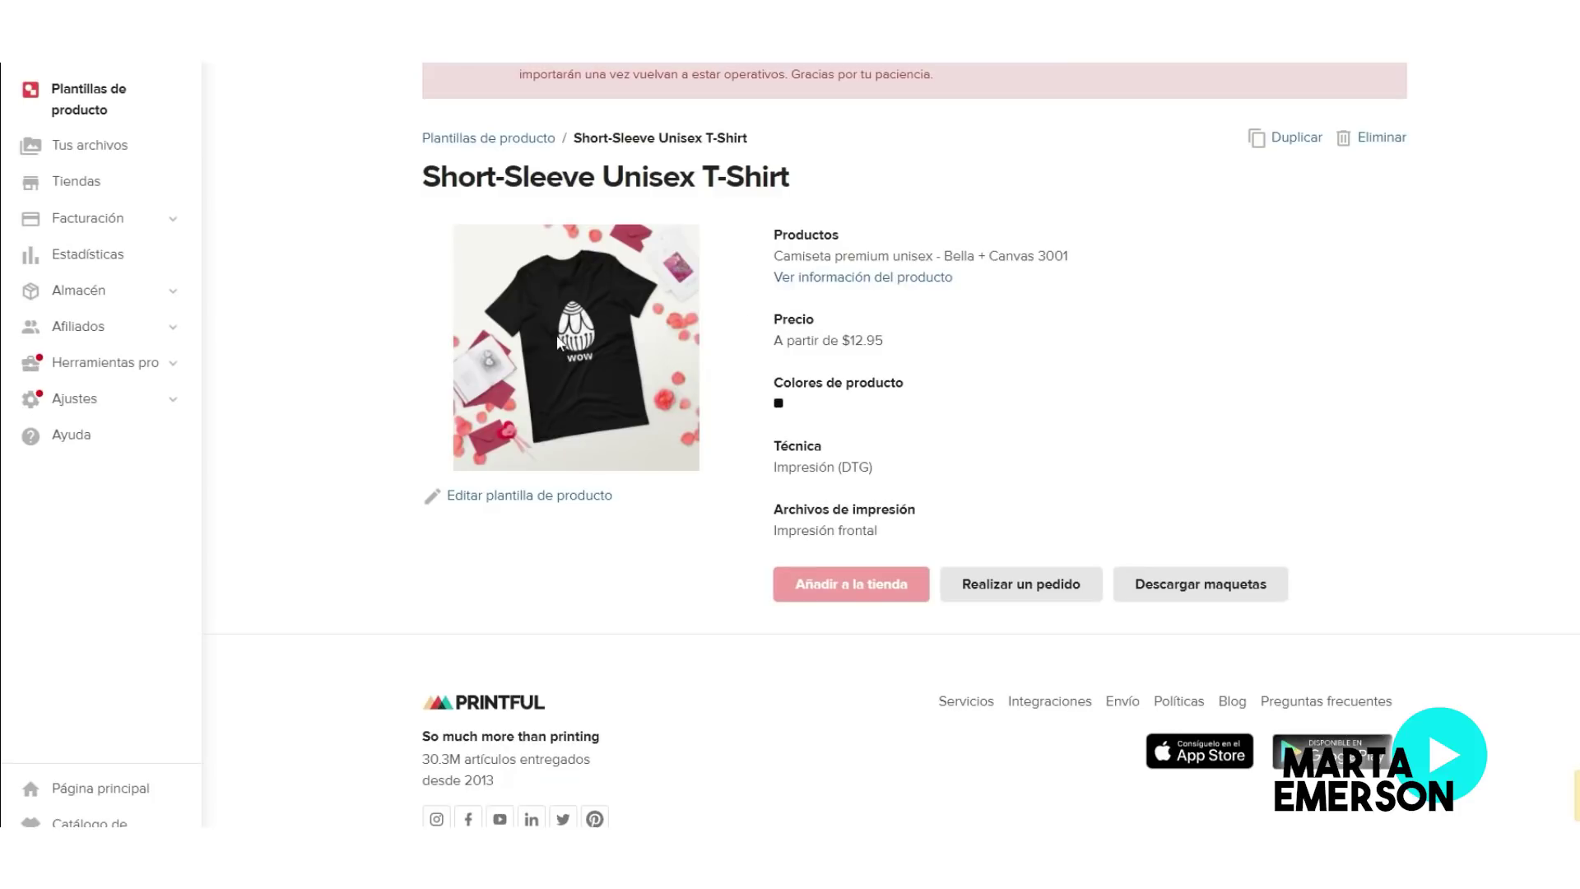
{"action": "left_click_drag", "start_coordinate": [774, 342], "coordinate": [887, 346]}
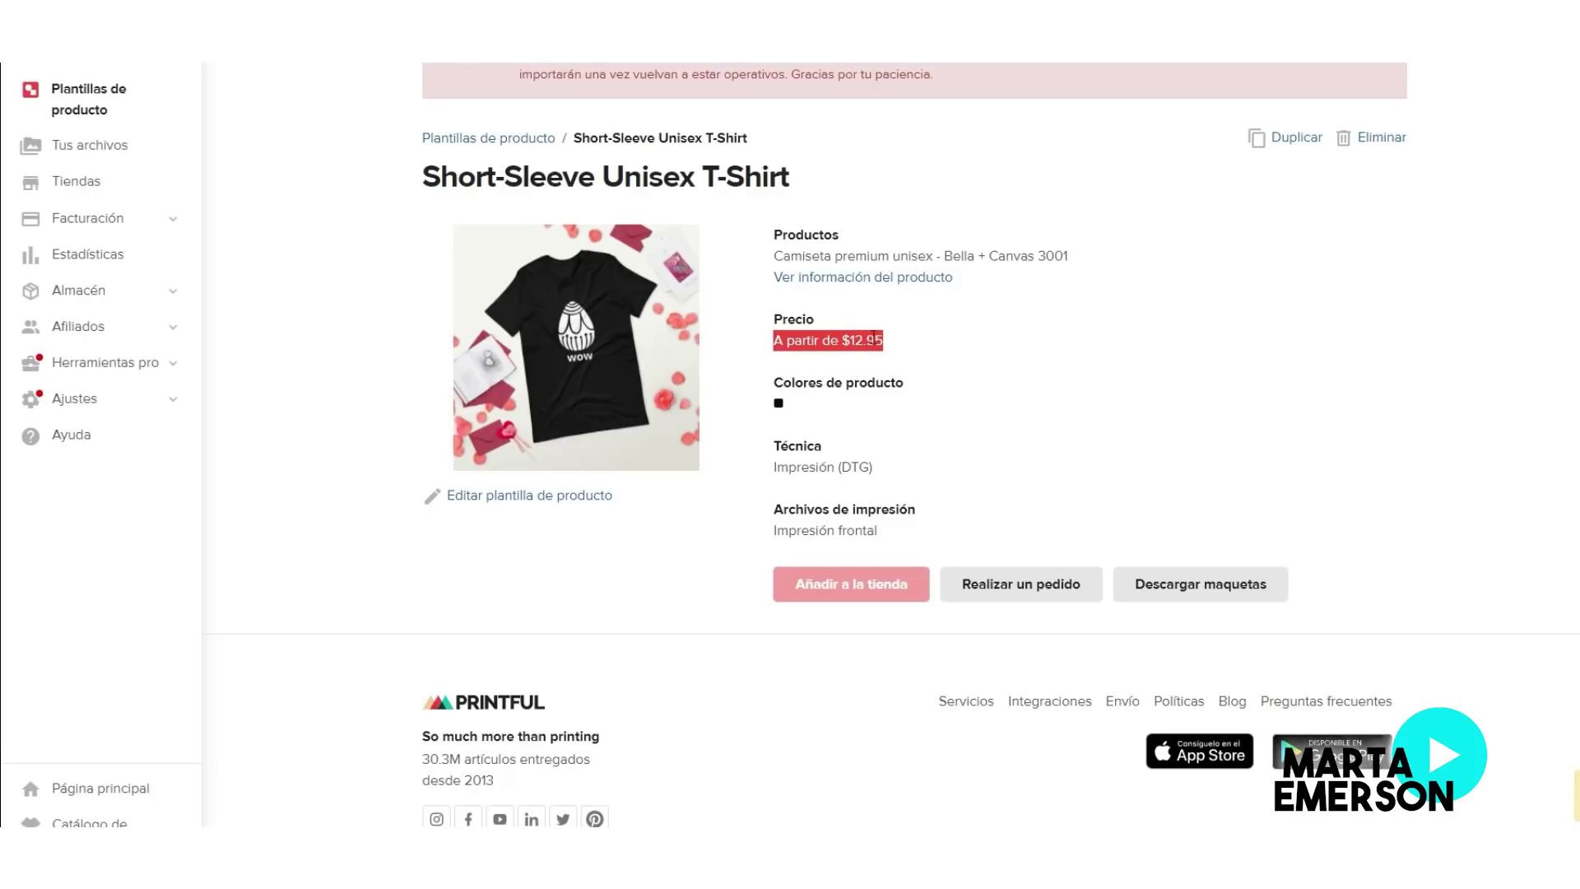
{"action": "left_click", "coordinate": [850, 346]}
{"action": "left_click_drag", "start_coordinate": [849, 342], "coordinate": [887, 340]}
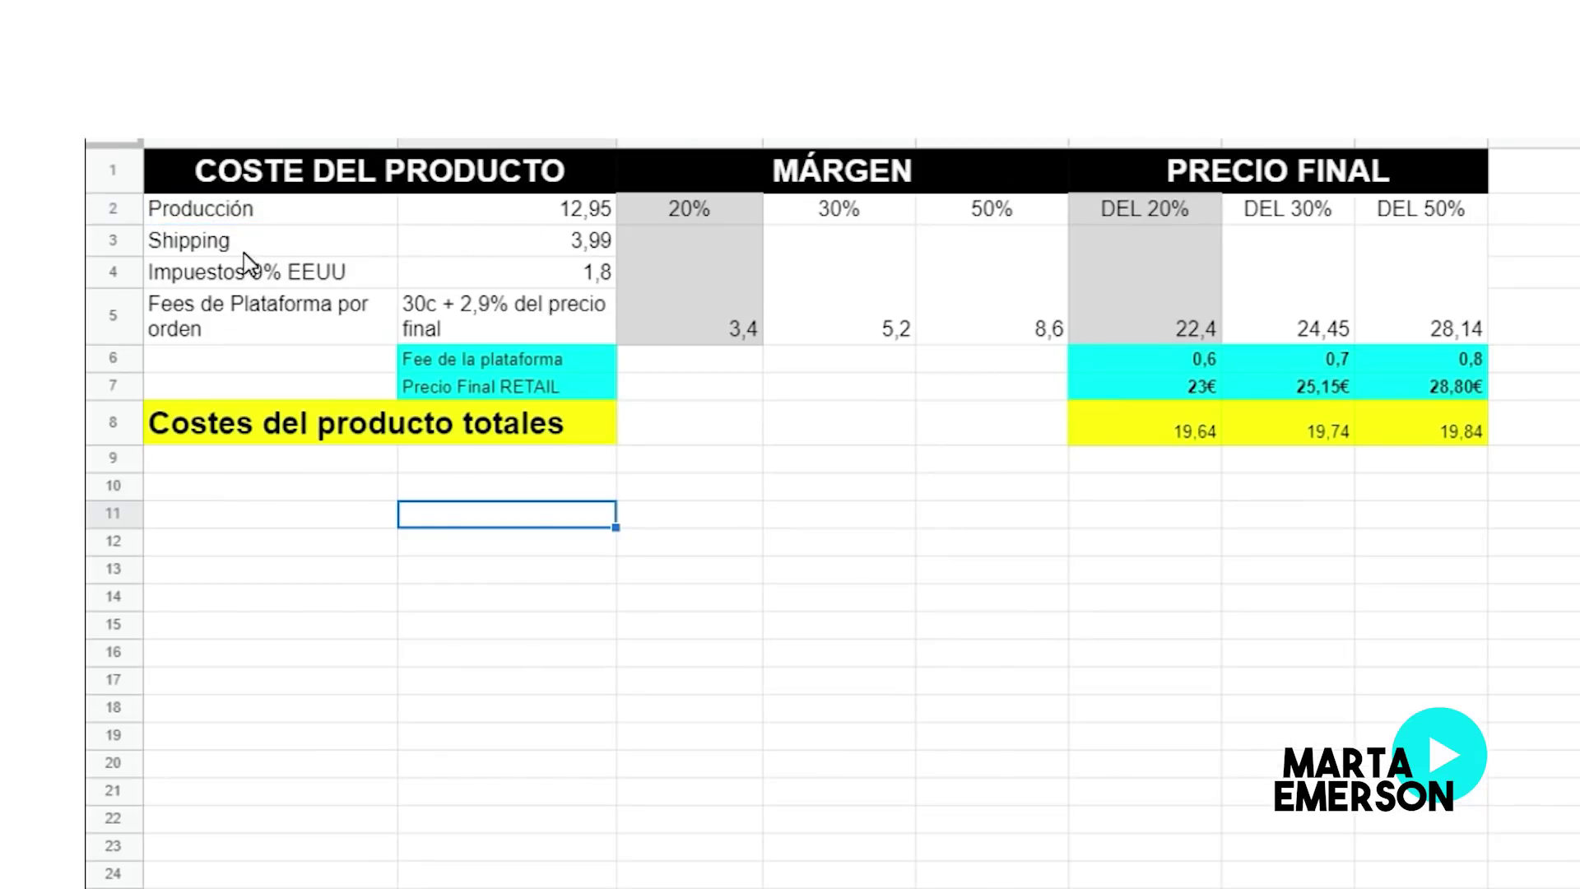
- On Printful's shipping rates page, expand the Camisetas category and check the first-product rate for EEUU
{"action": "left_click", "coordinate": [255, 245]}
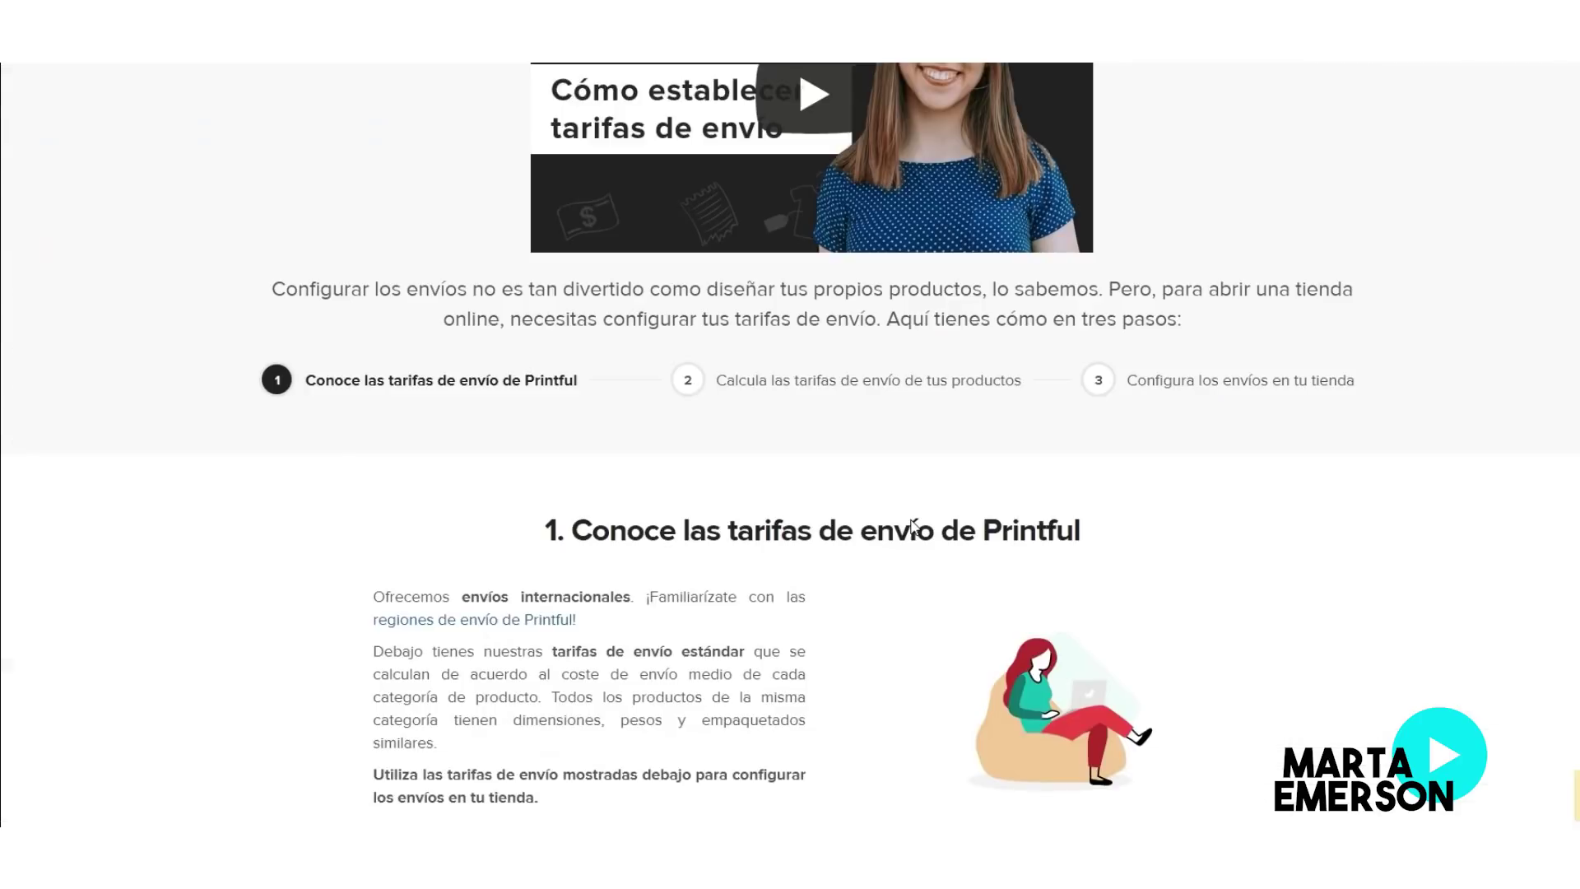
{"action": "scroll", "coordinate": [913, 527], "scroll_direction": "down", "scroll_amount": 4}
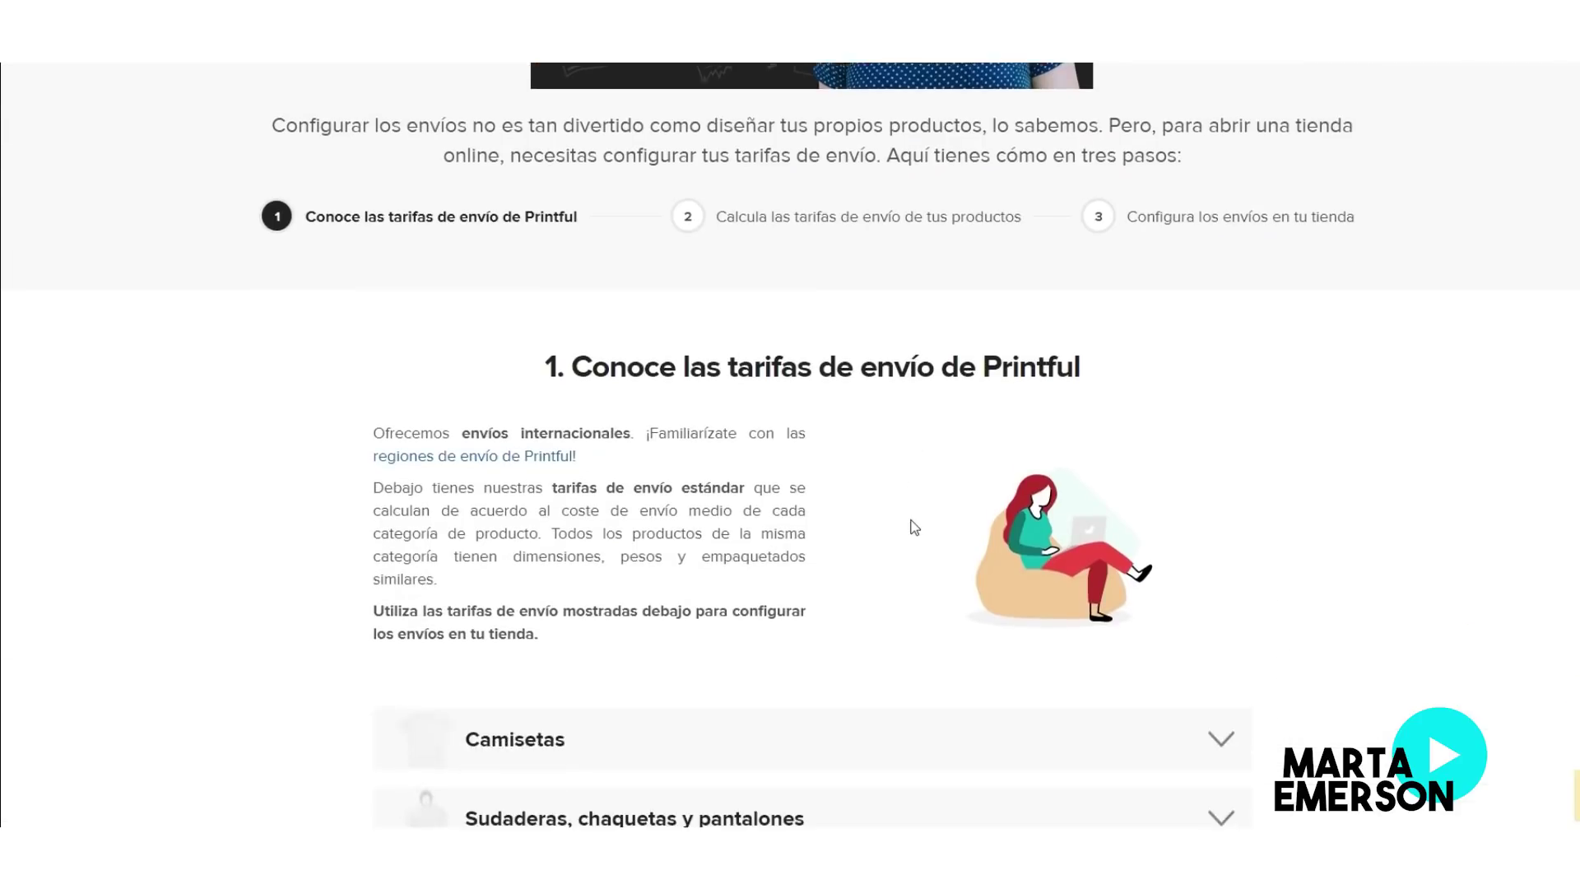
{"action": "scroll", "coordinate": [913, 526], "scroll_direction": "down", "scroll_amount": 6}
{"action": "scroll", "coordinate": [913, 527], "scroll_direction": "up", "scroll_amount": 2}
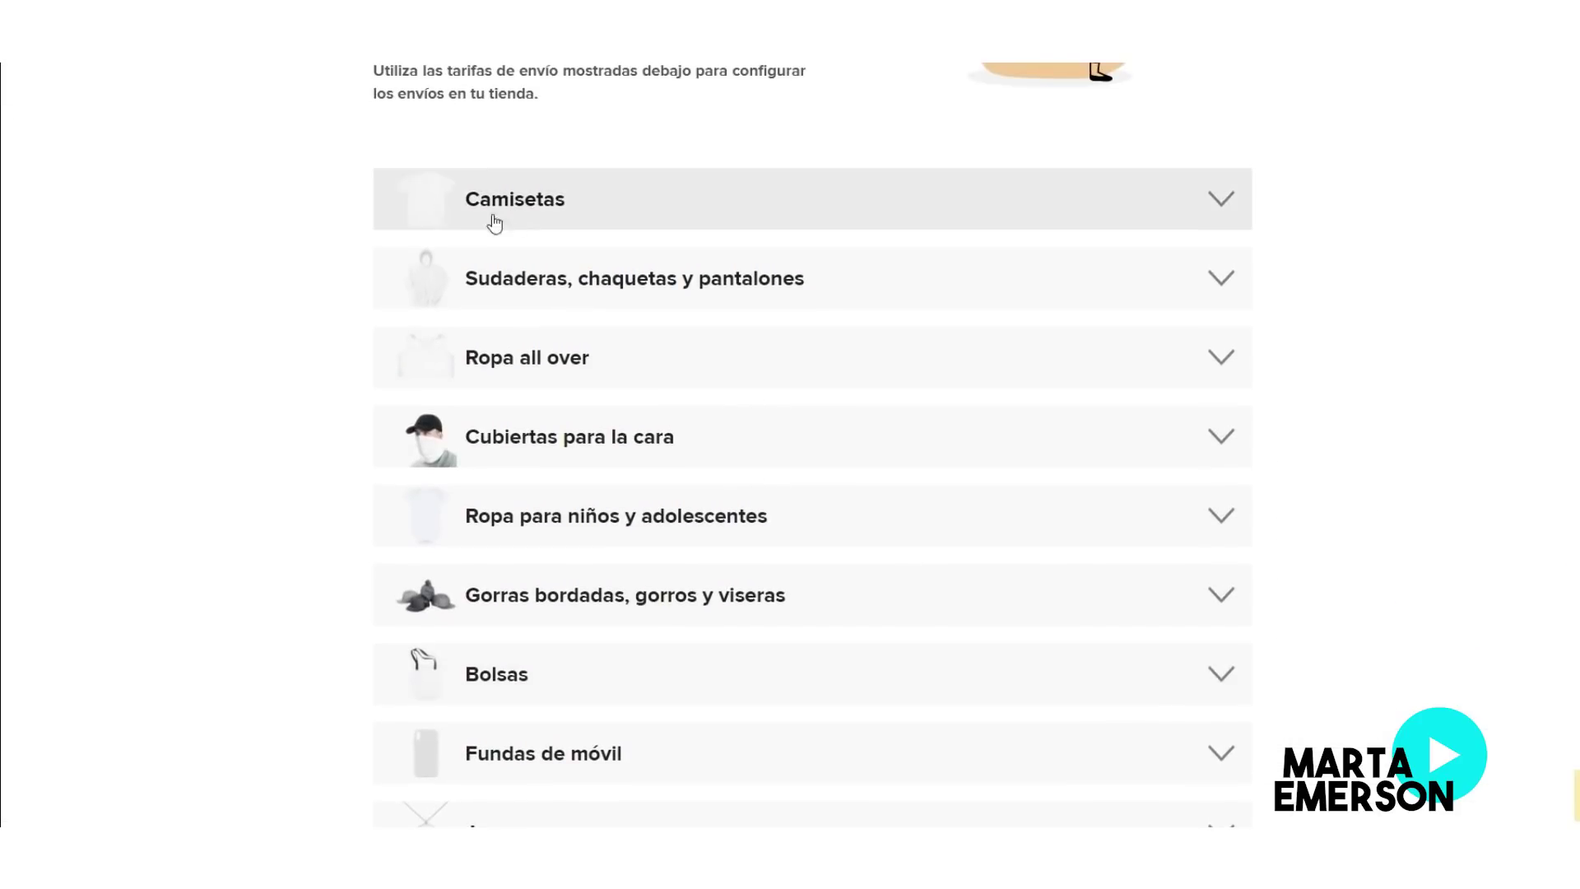
{"action": "left_click", "coordinate": [1217, 197]}
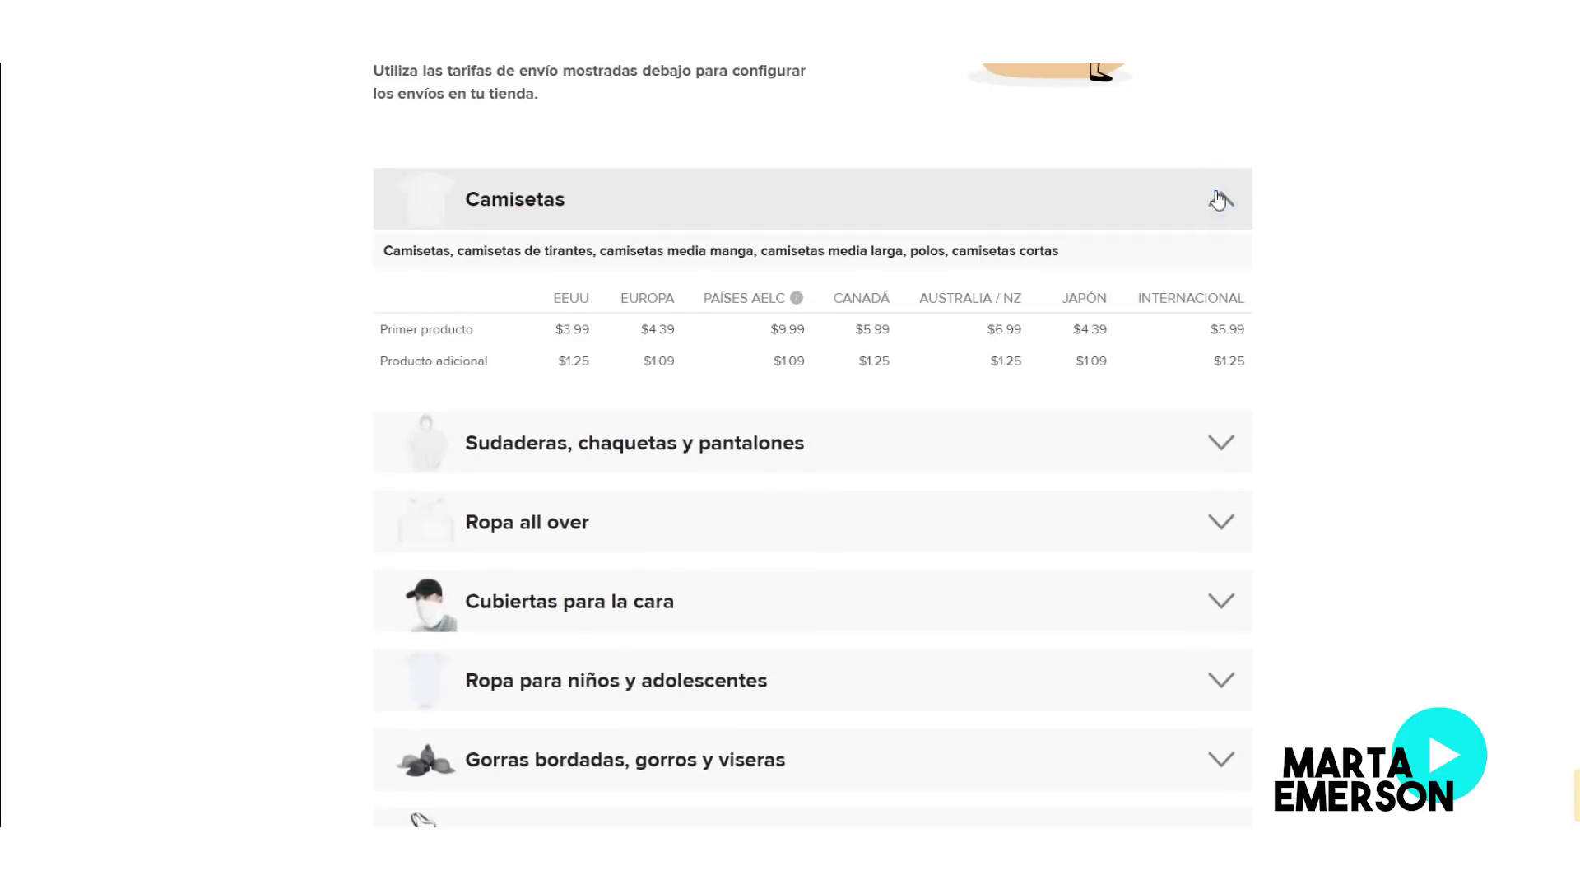
{"action": "left_click", "coordinate": [554, 294]}
{"action": "left_click_drag", "start_coordinate": [554, 293], "coordinate": [591, 291]}
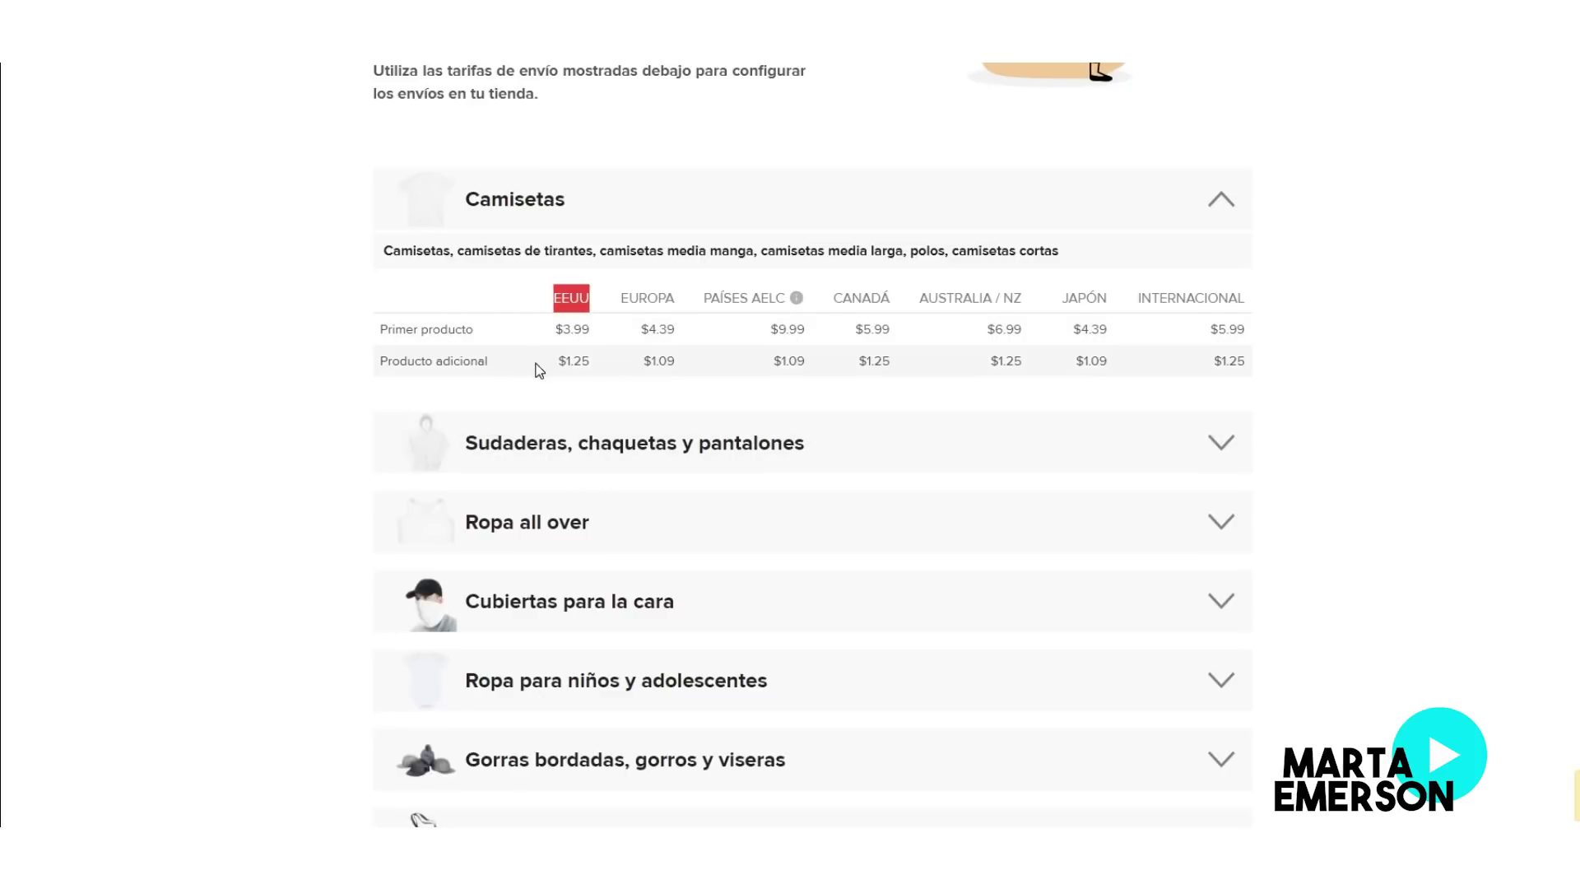
{"action": "double_click", "coordinate": [572, 241]}
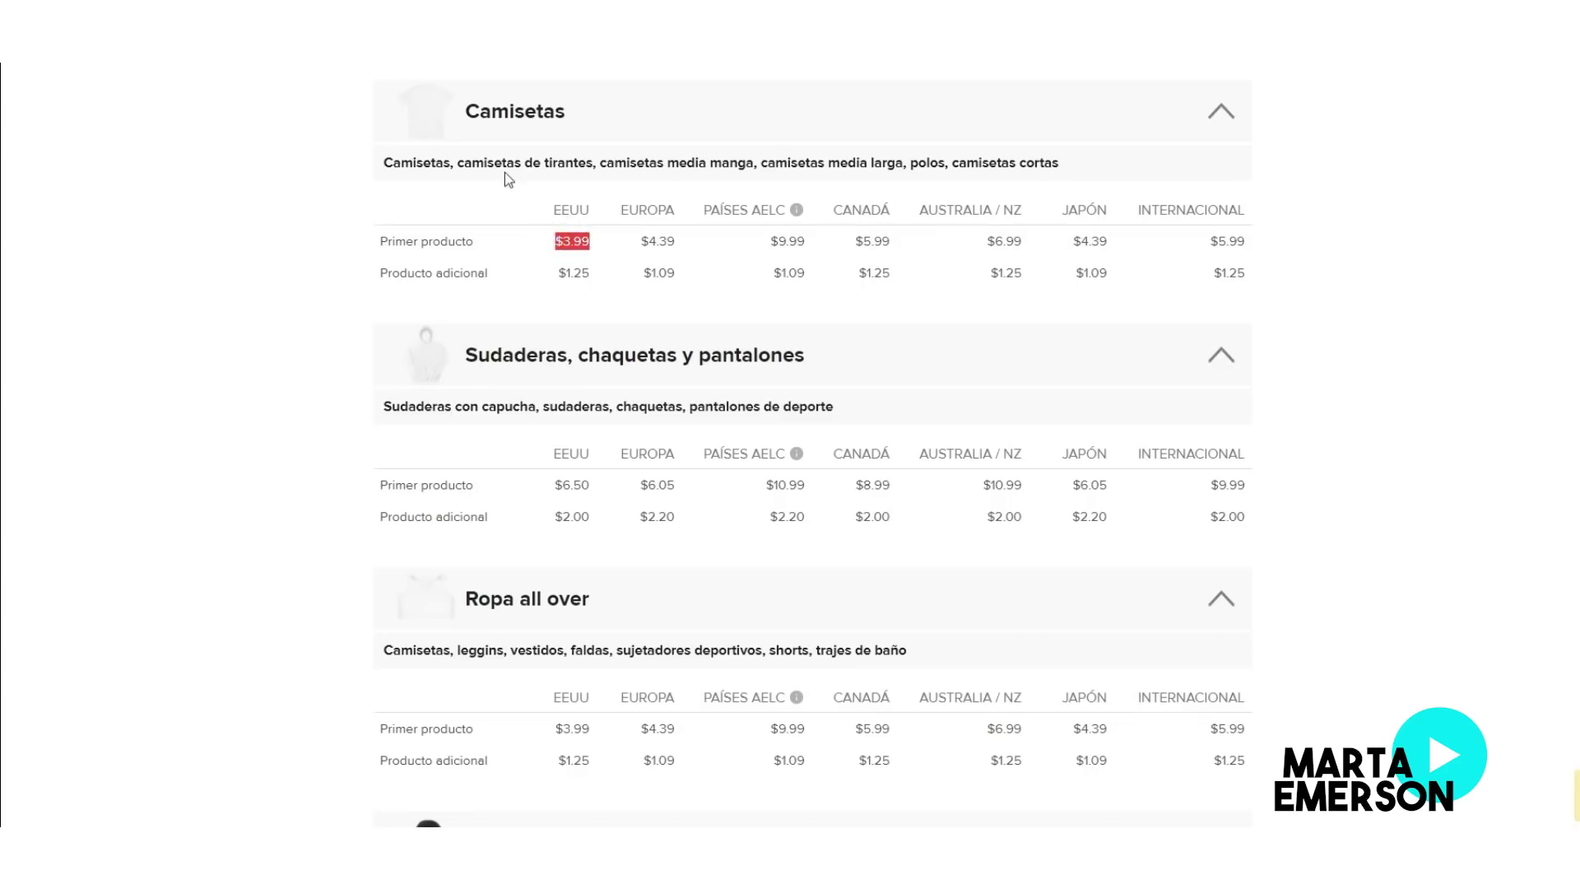
- Compare the first-product shipping rates for Sudaderas, chaquetas y pantalones across EEUU, Europa and Países AELC
{"action": "left_click", "coordinate": [557, 484]}
{"action": "double_click", "coordinate": [572, 484]}
{"action": "left_click_drag", "start_coordinate": [641, 485], "coordinate": [674, 484]}
{"action": "double_click", "coordinate": [769, 484]}
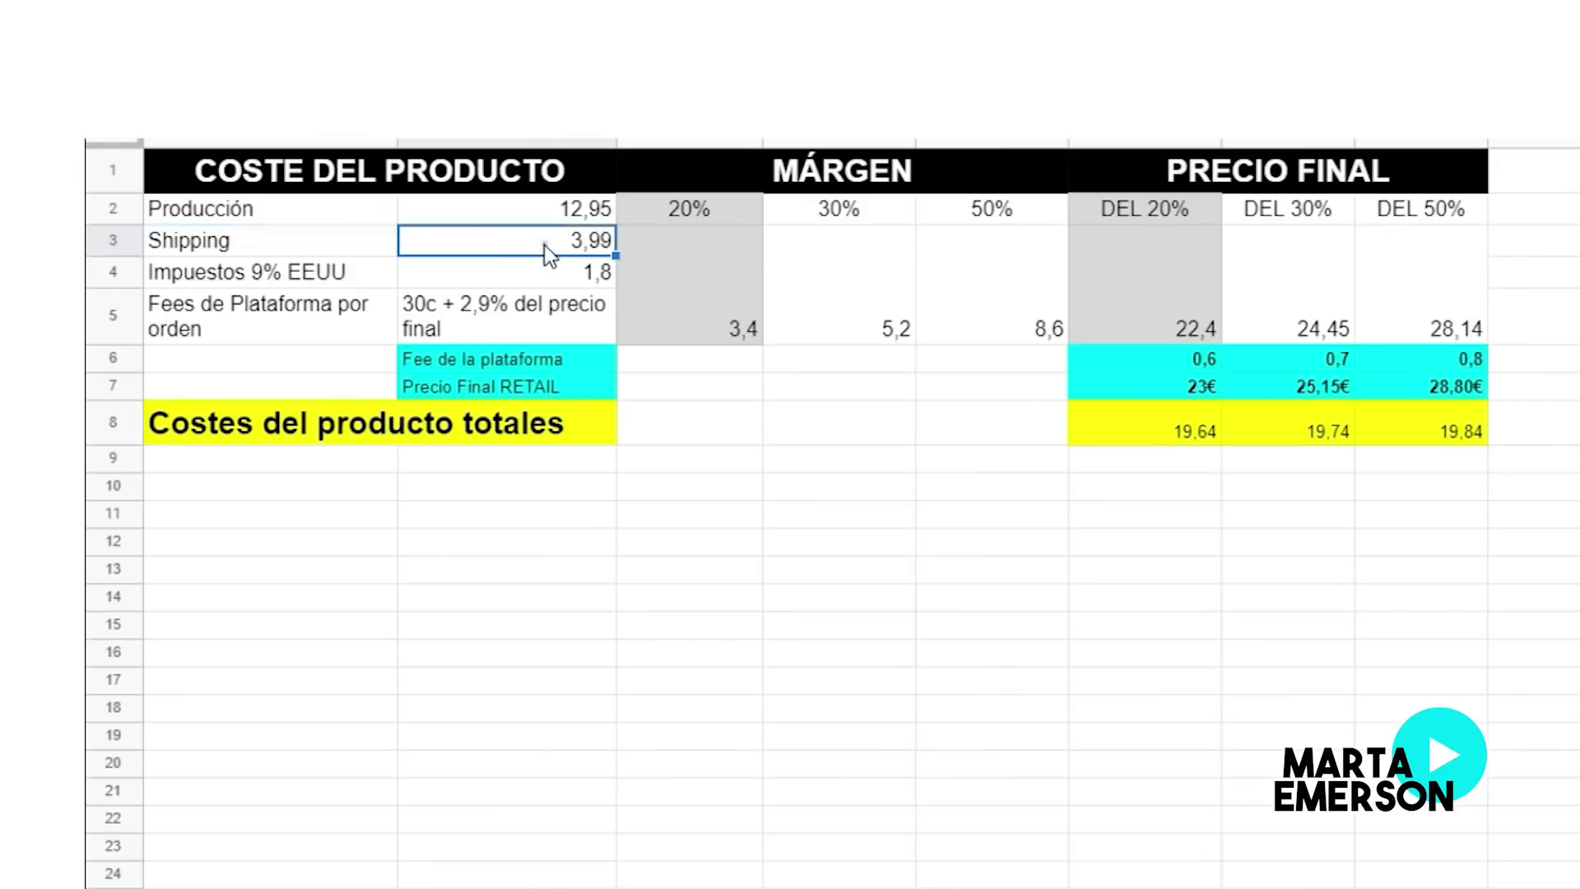
- In the Google Sheets cost table, review the shipping cost and the EEUU tax percentage with its amount
{"action": "left_click", "coordinate": [545, 245]}
{"action": "left_click", "coordinate": [356, 276]}
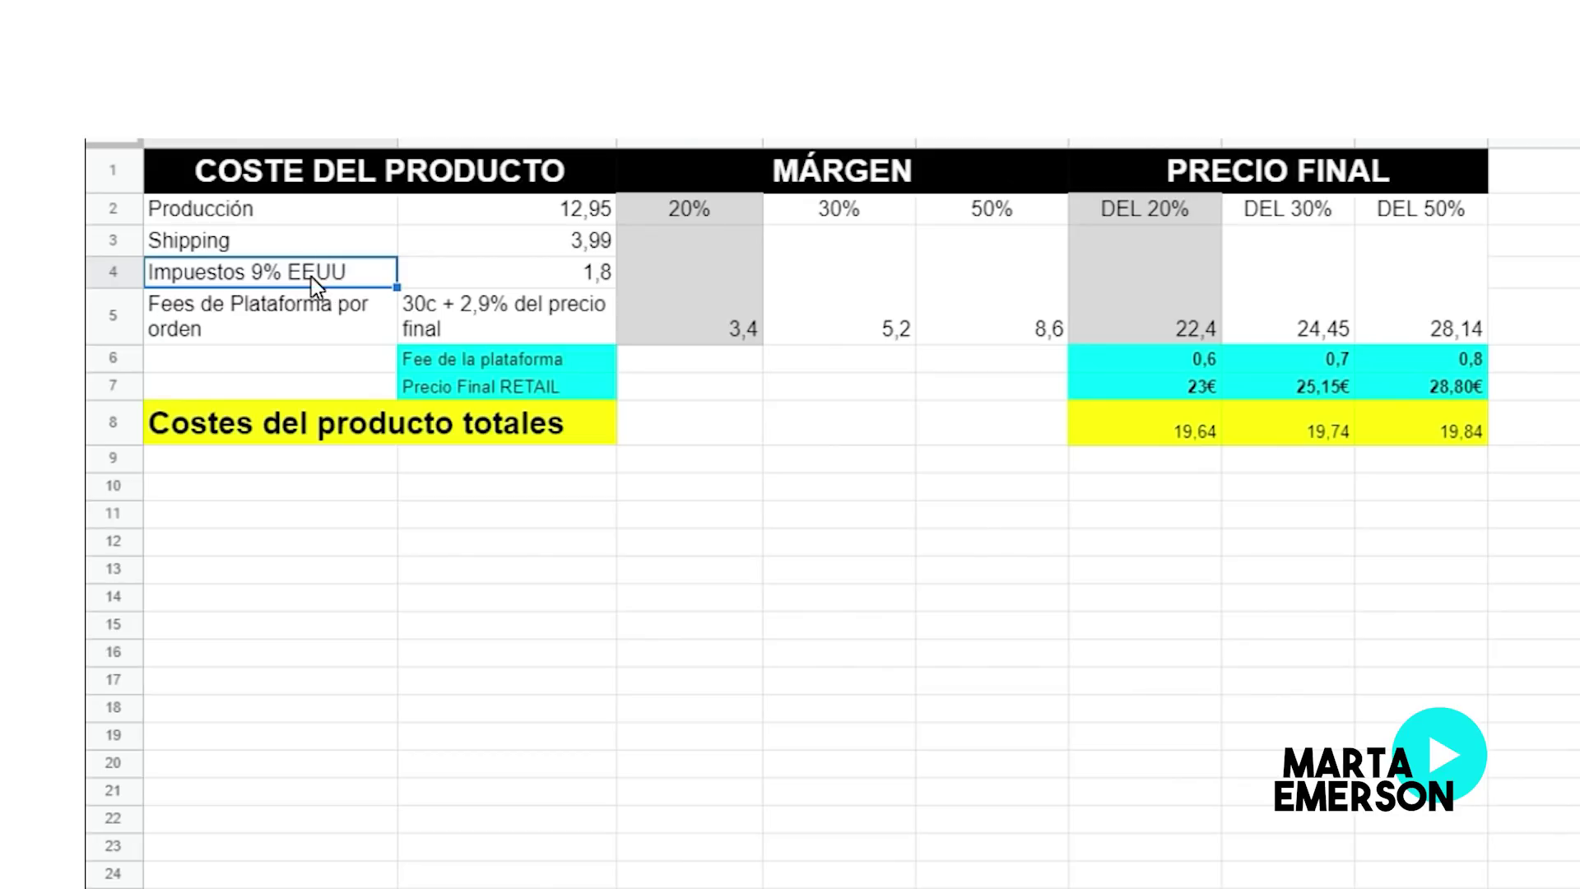
{"action": "double_click", "coordinate": [256, 274]}
{"action": "double_click", "coordinate": [260, 273]}
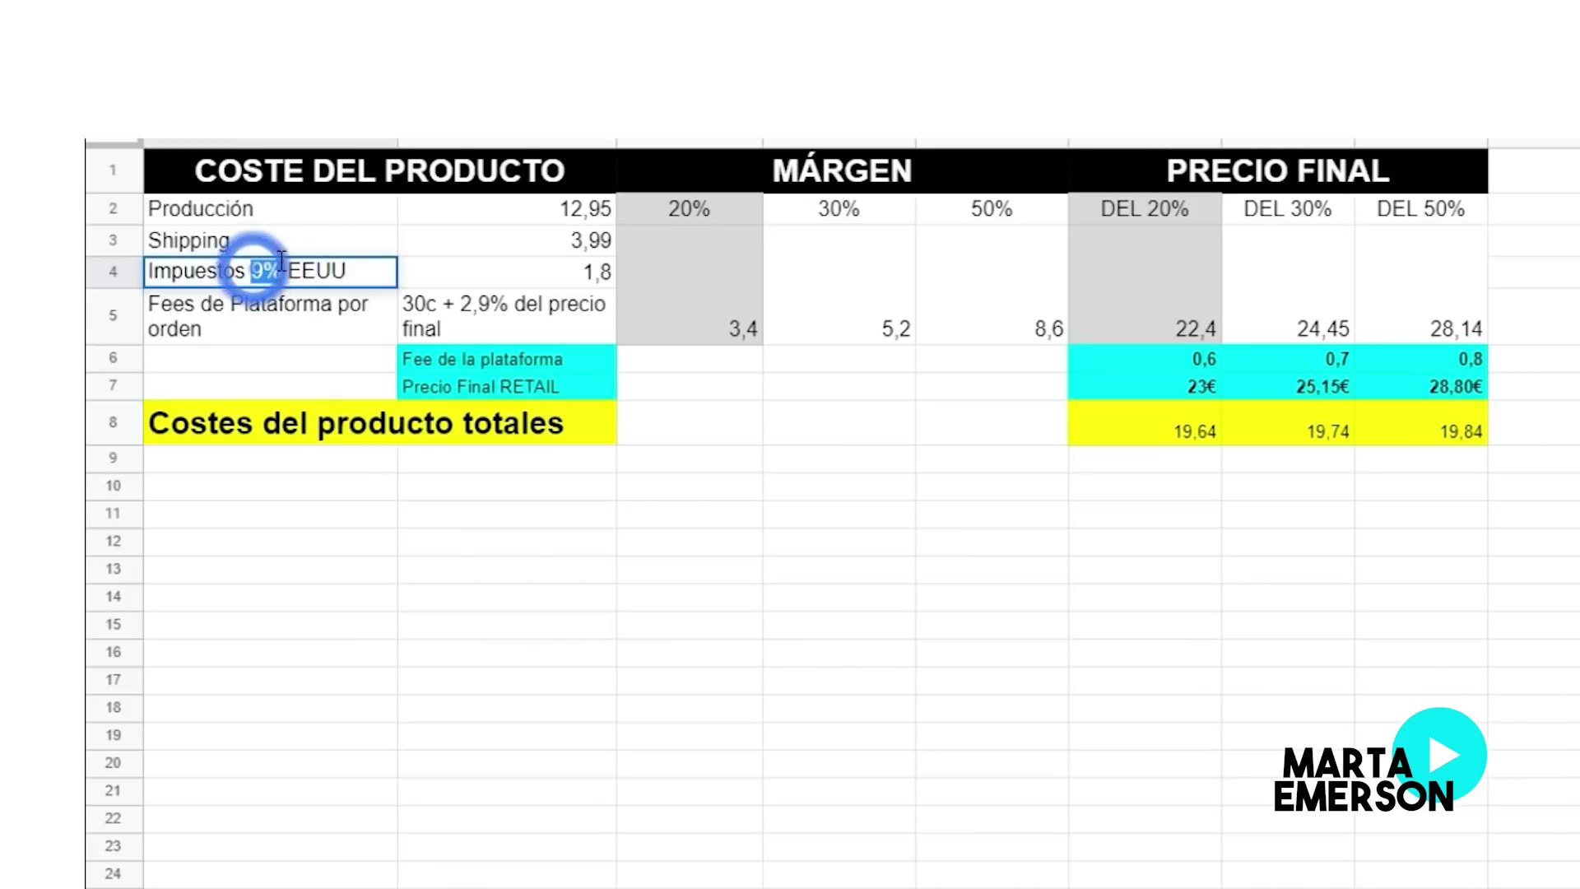
{"action": "left_click", "coordinate": [439, 278]}
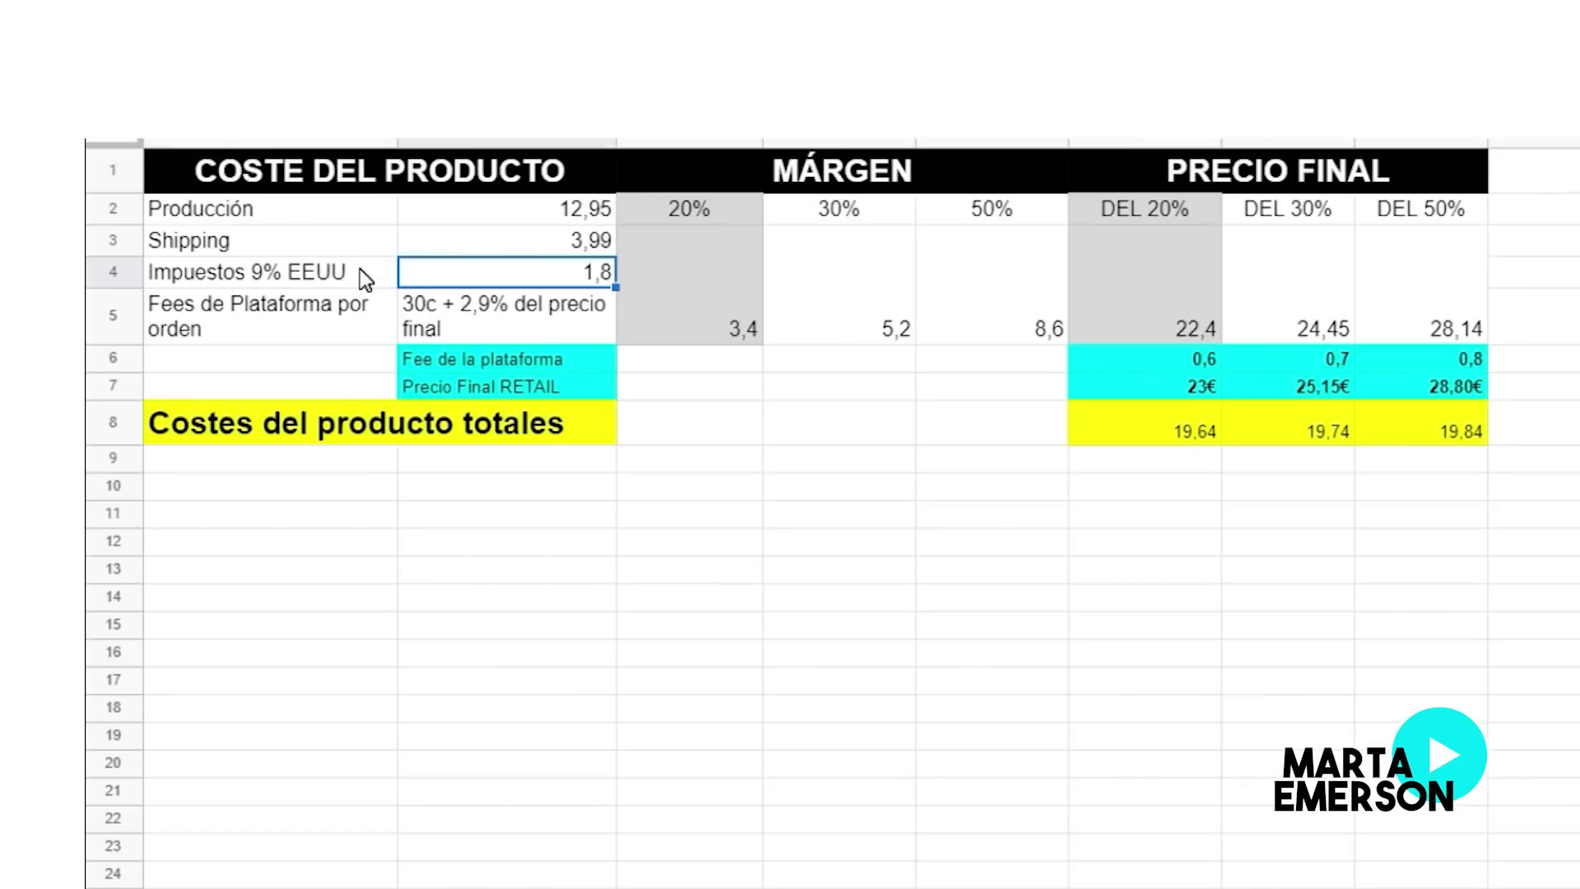
- Review the per-order platform fee formula and go through the production, shipping, tax and fee rows
{"action": "left_click", "coordinate": [263, 329]}
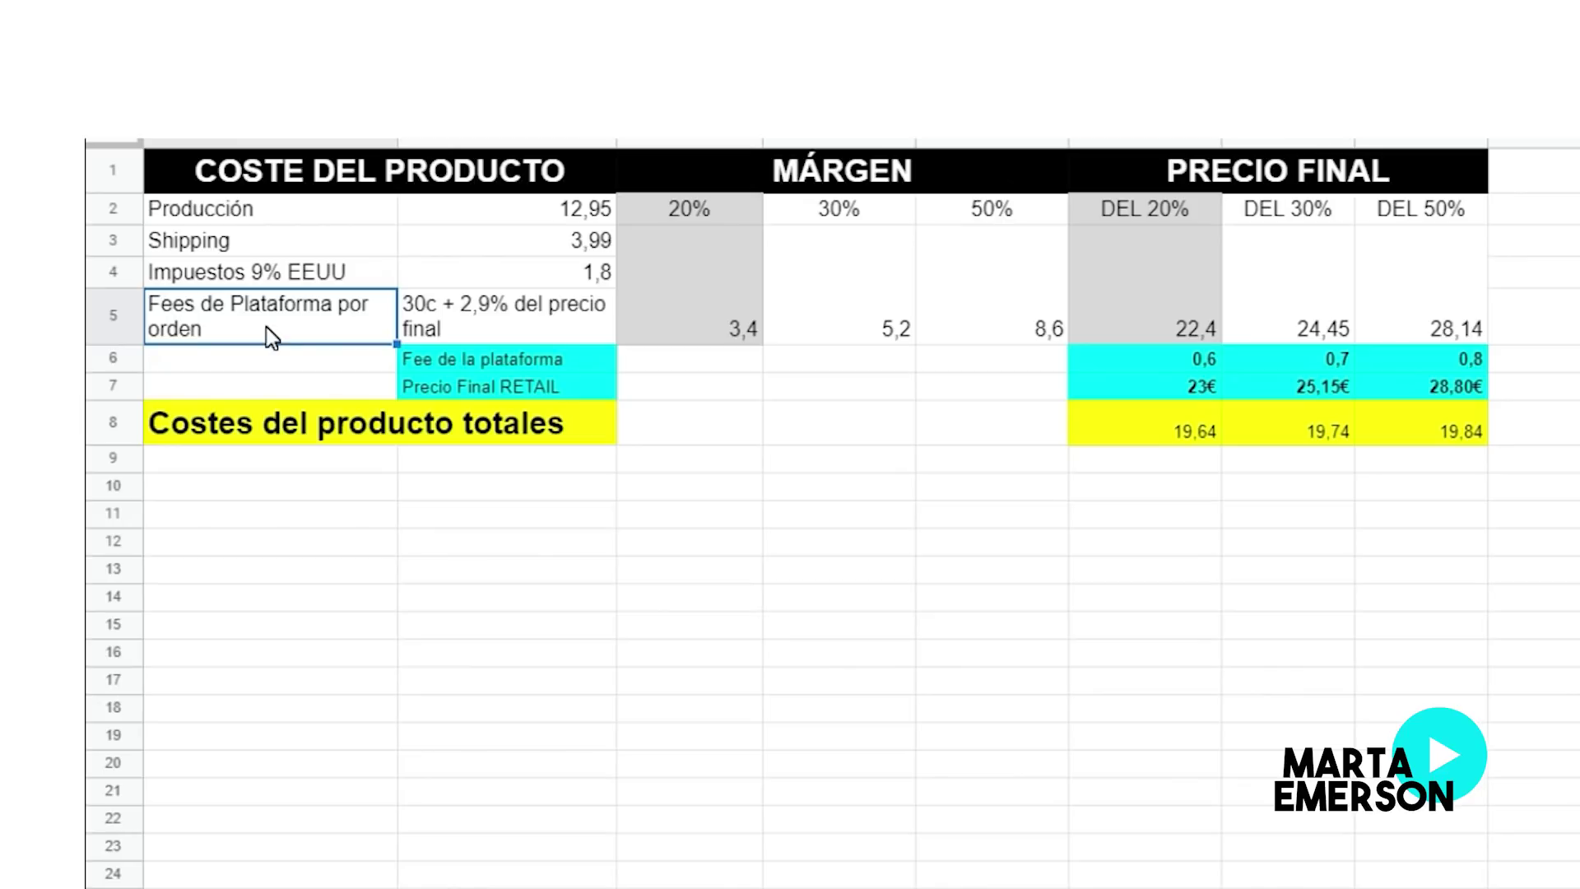
{"action": "left_click", "coordinate": [539, 325]}
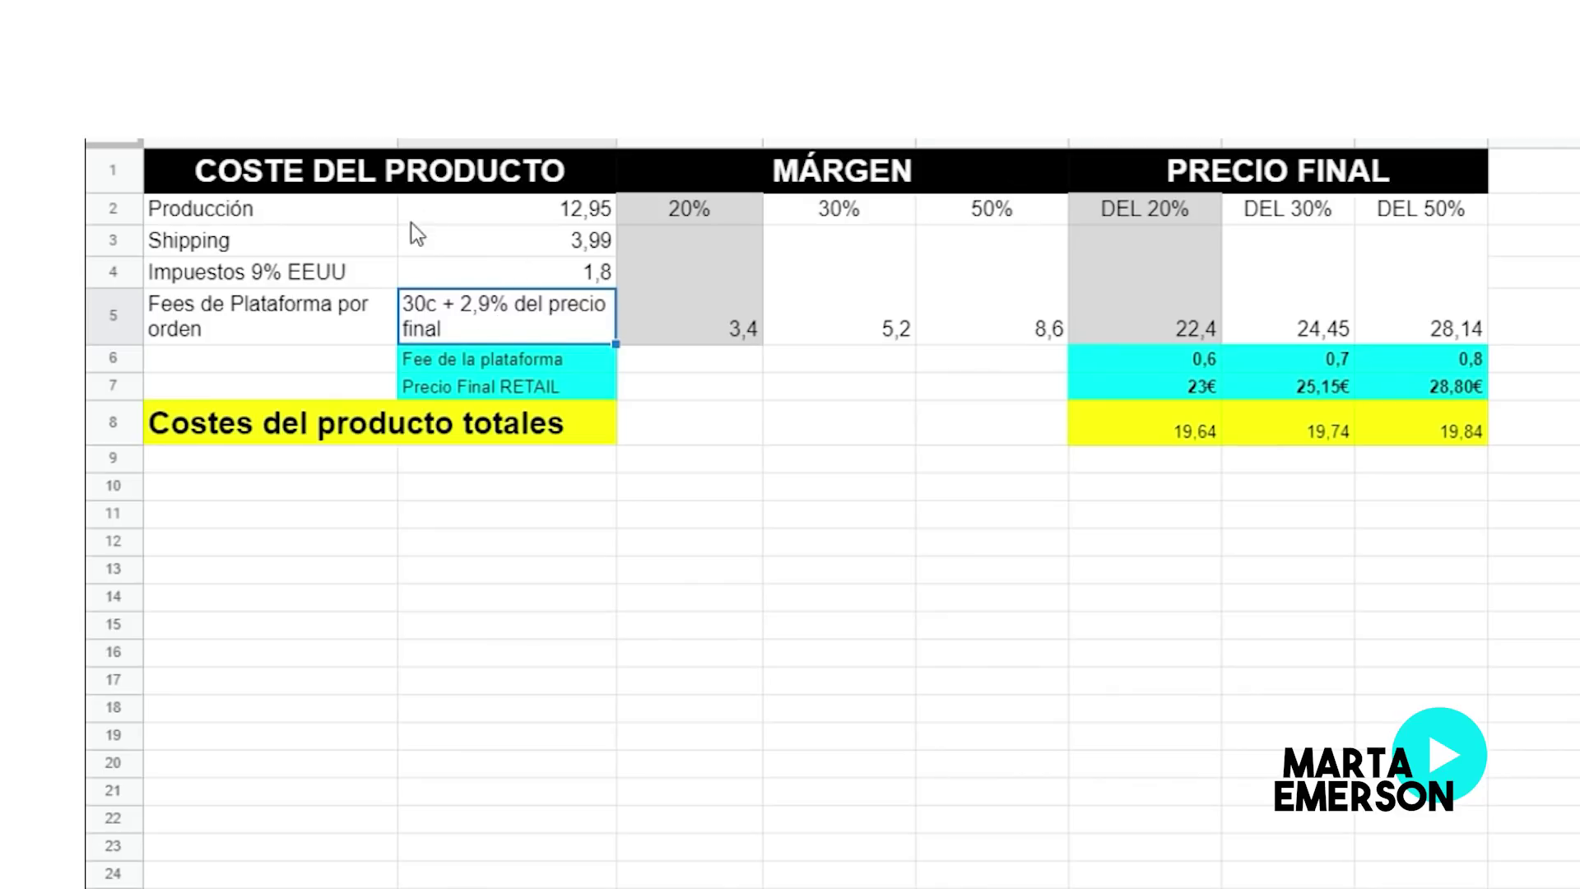
{"action": "left_click", "coordinate": [247, 209]}
{"action": "left_click", "coordinate": [264, 243]}
{"action": "left_click", "coordinate": [288, 273]}
{"action": "left_click", "coordinate": [308, 314]}
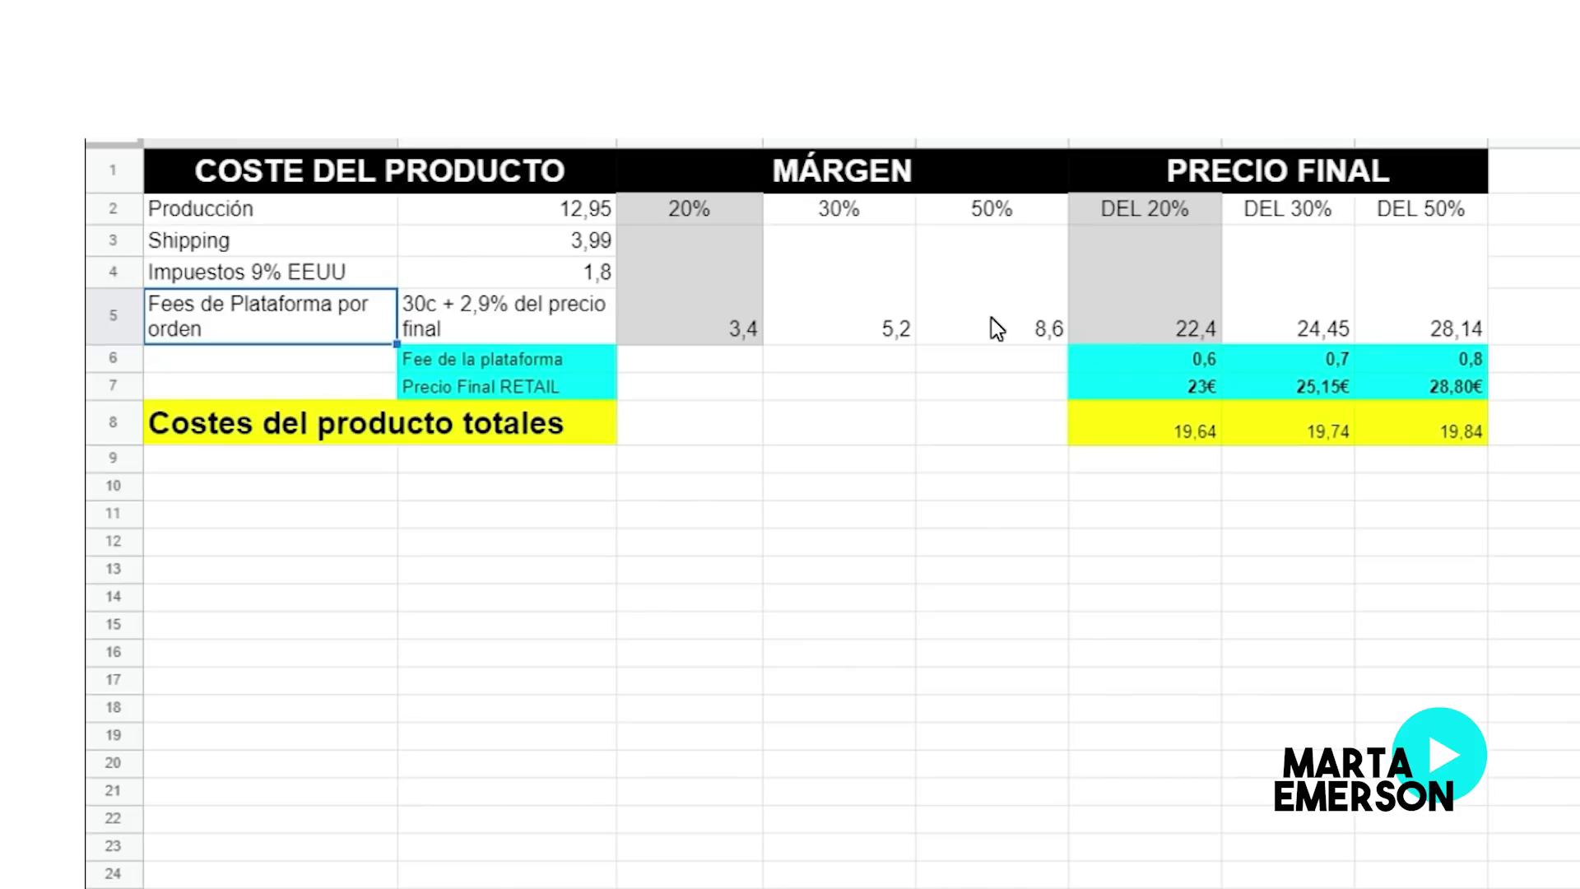
- Compare the Precio Final RETAIL values for the 20%, 30% and 50% margins
{"action": "left_click", "coordinate": [1167, 389]}
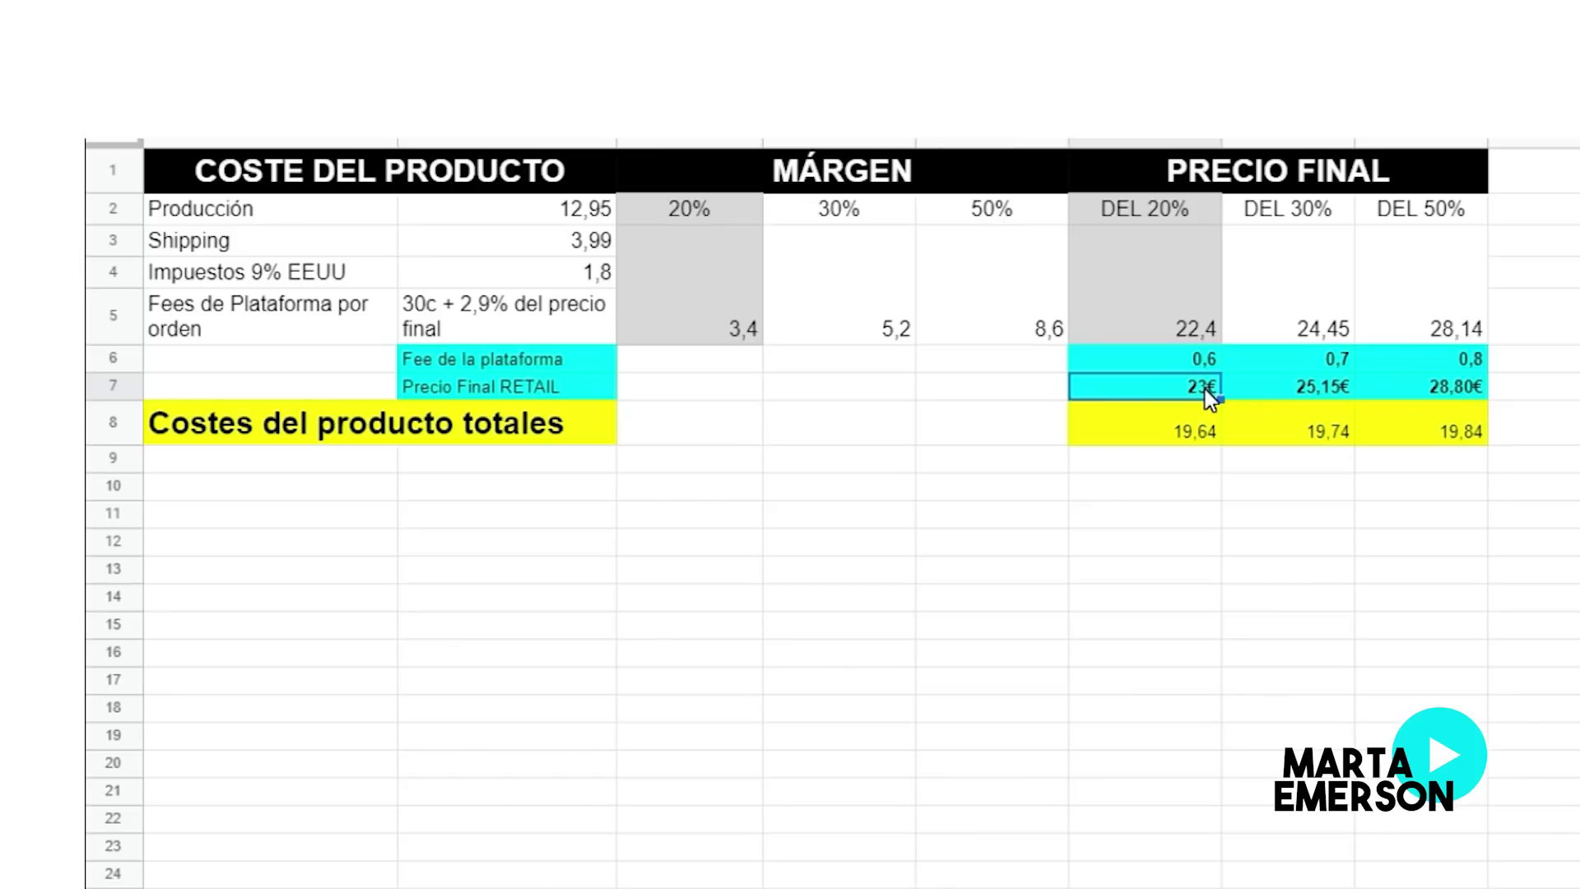
{"action": "left_click", "coordinate": [1291, 388]}
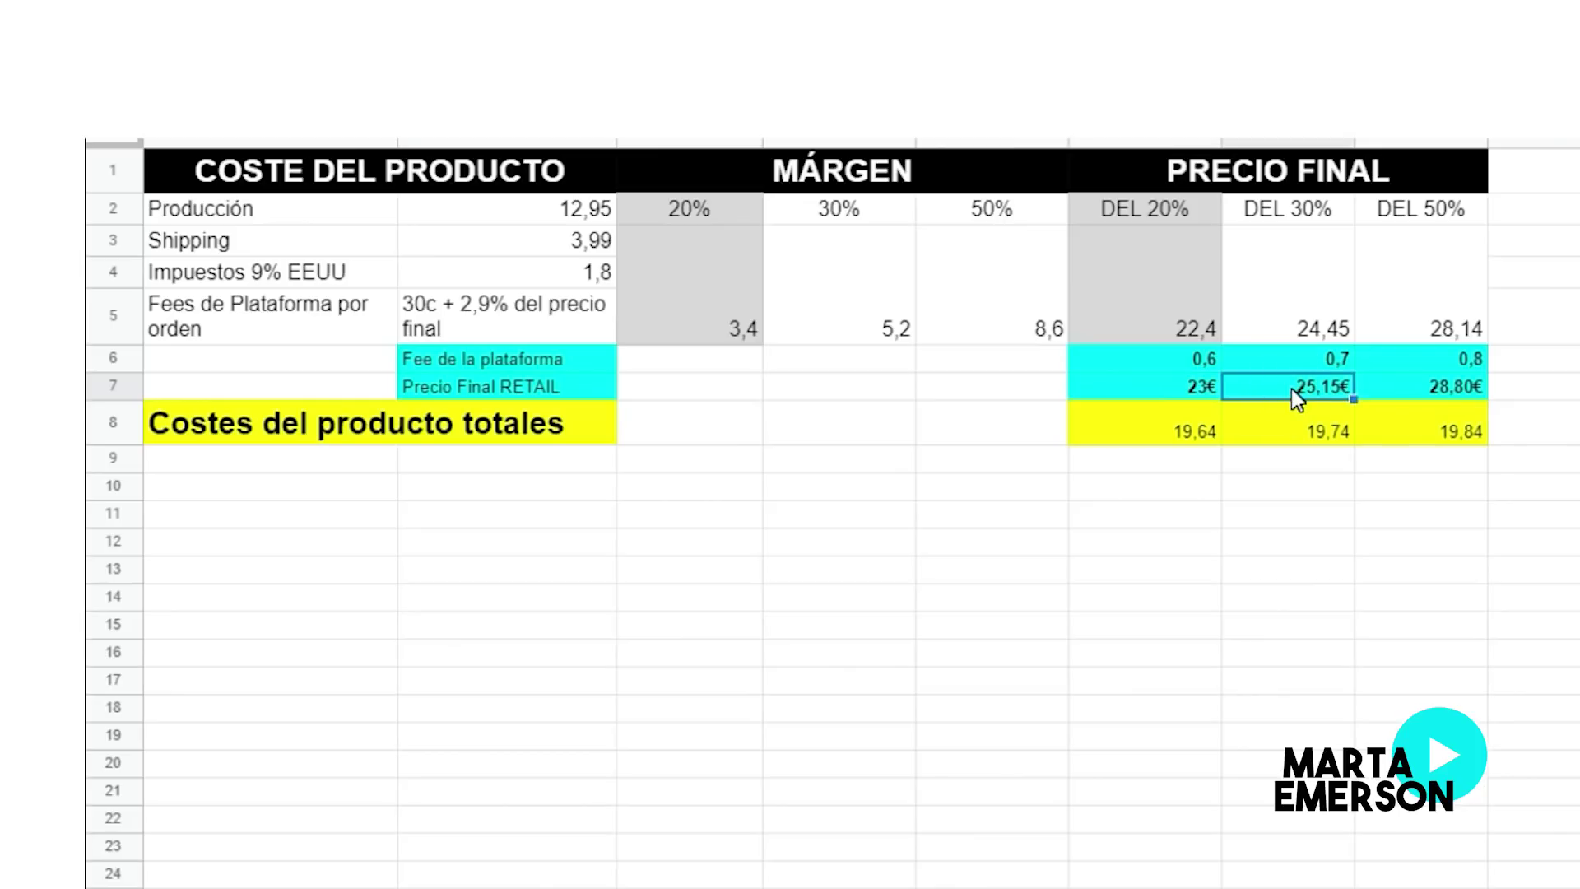
{"action": "left_click", "coordinate": [1410, 387]}
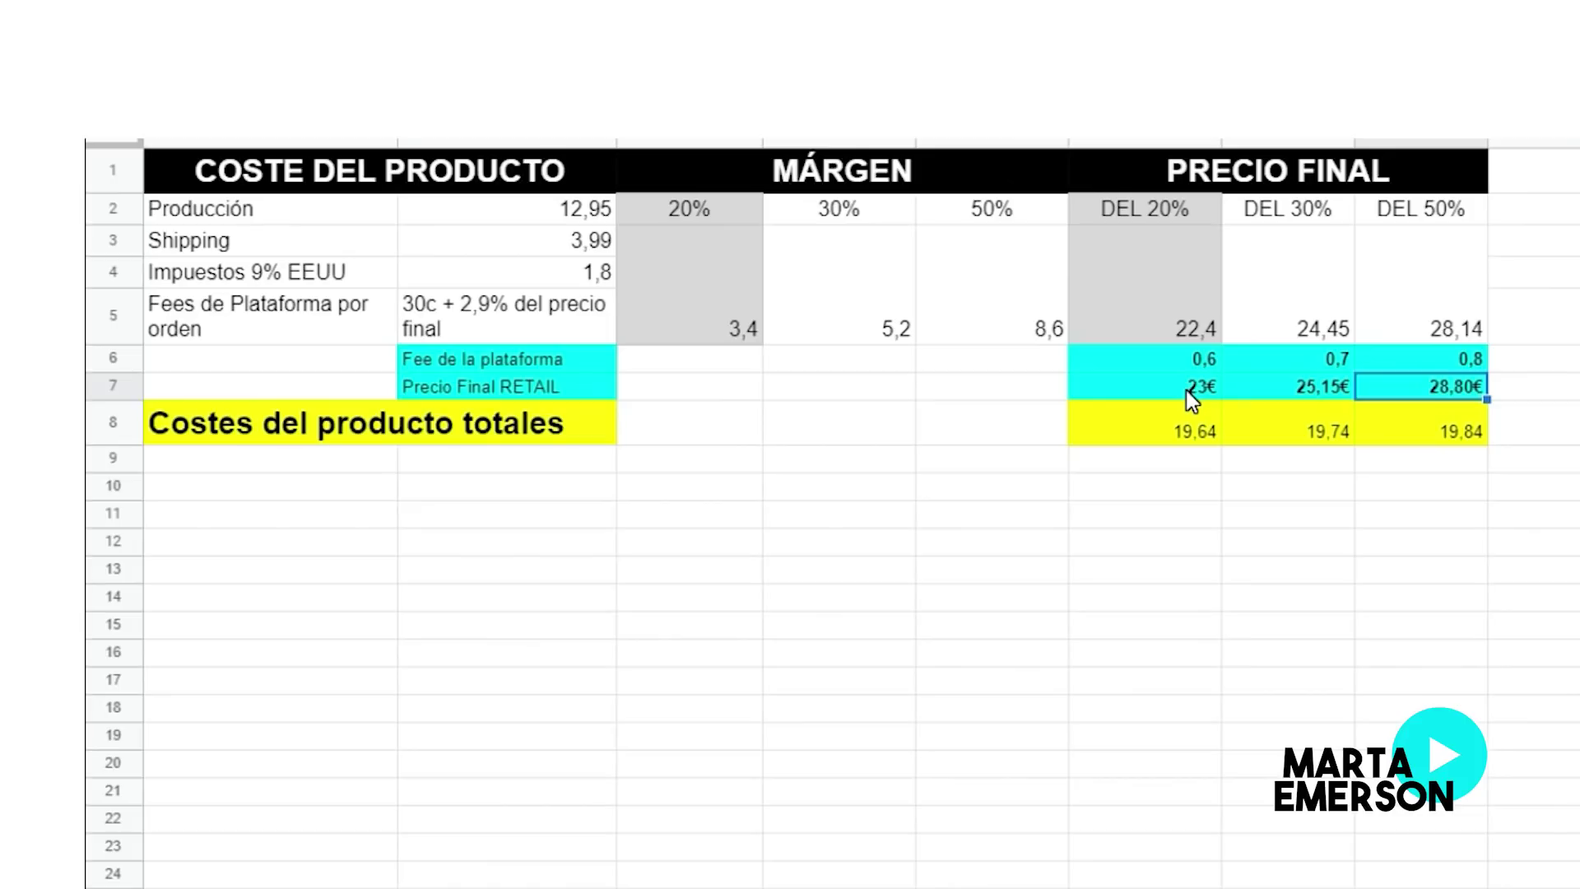
{"action": "left_click", "coordinate": [1328, 388]}
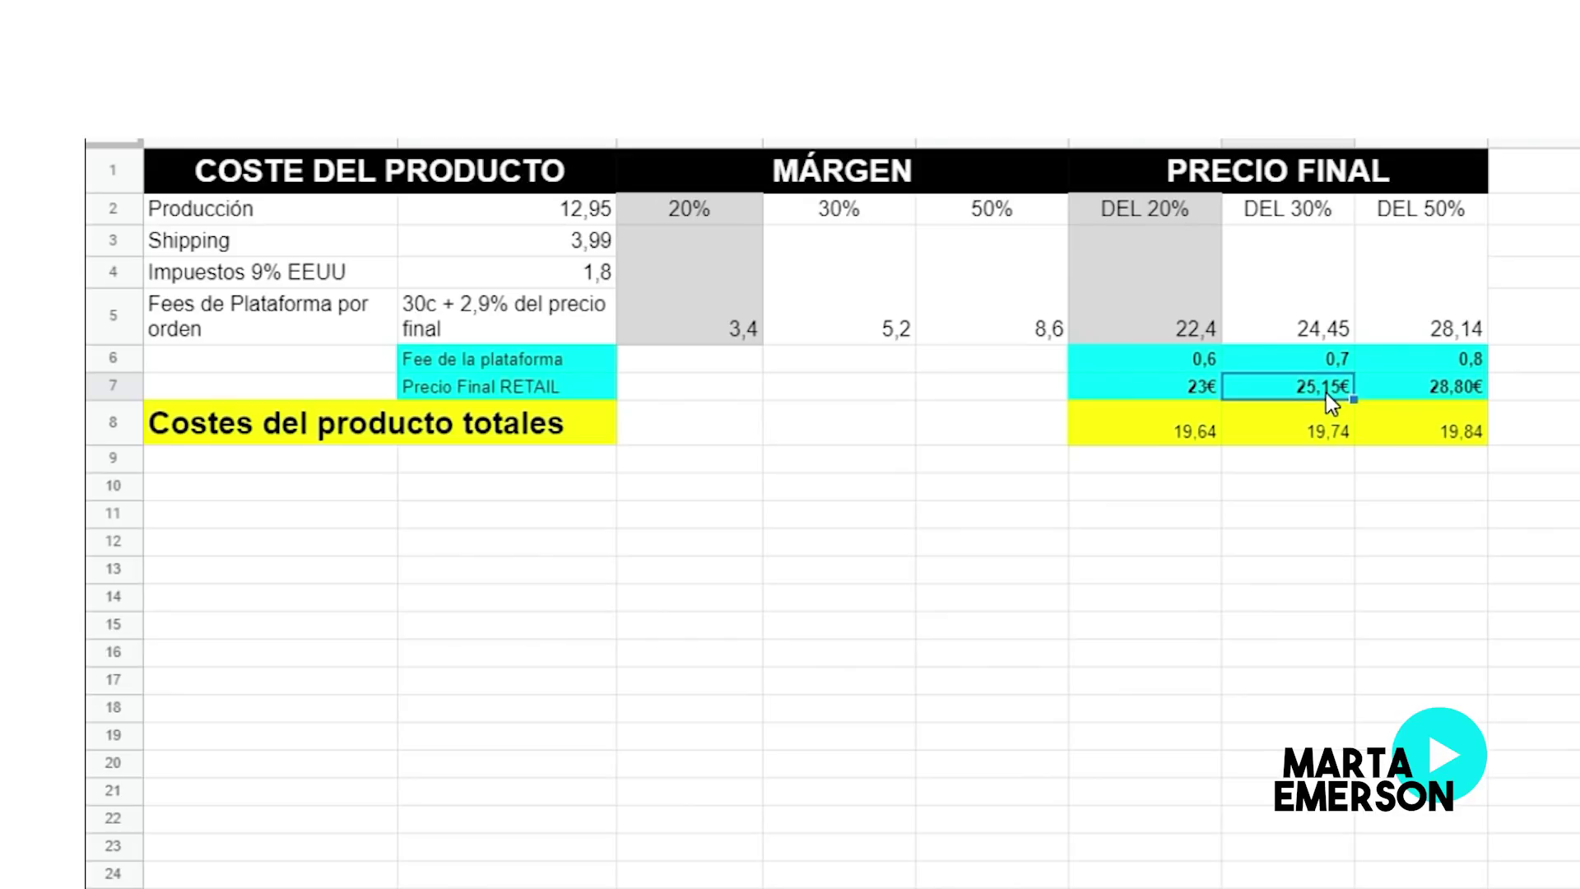
{"action": "left_click", "coordinate": [1454, 383]}
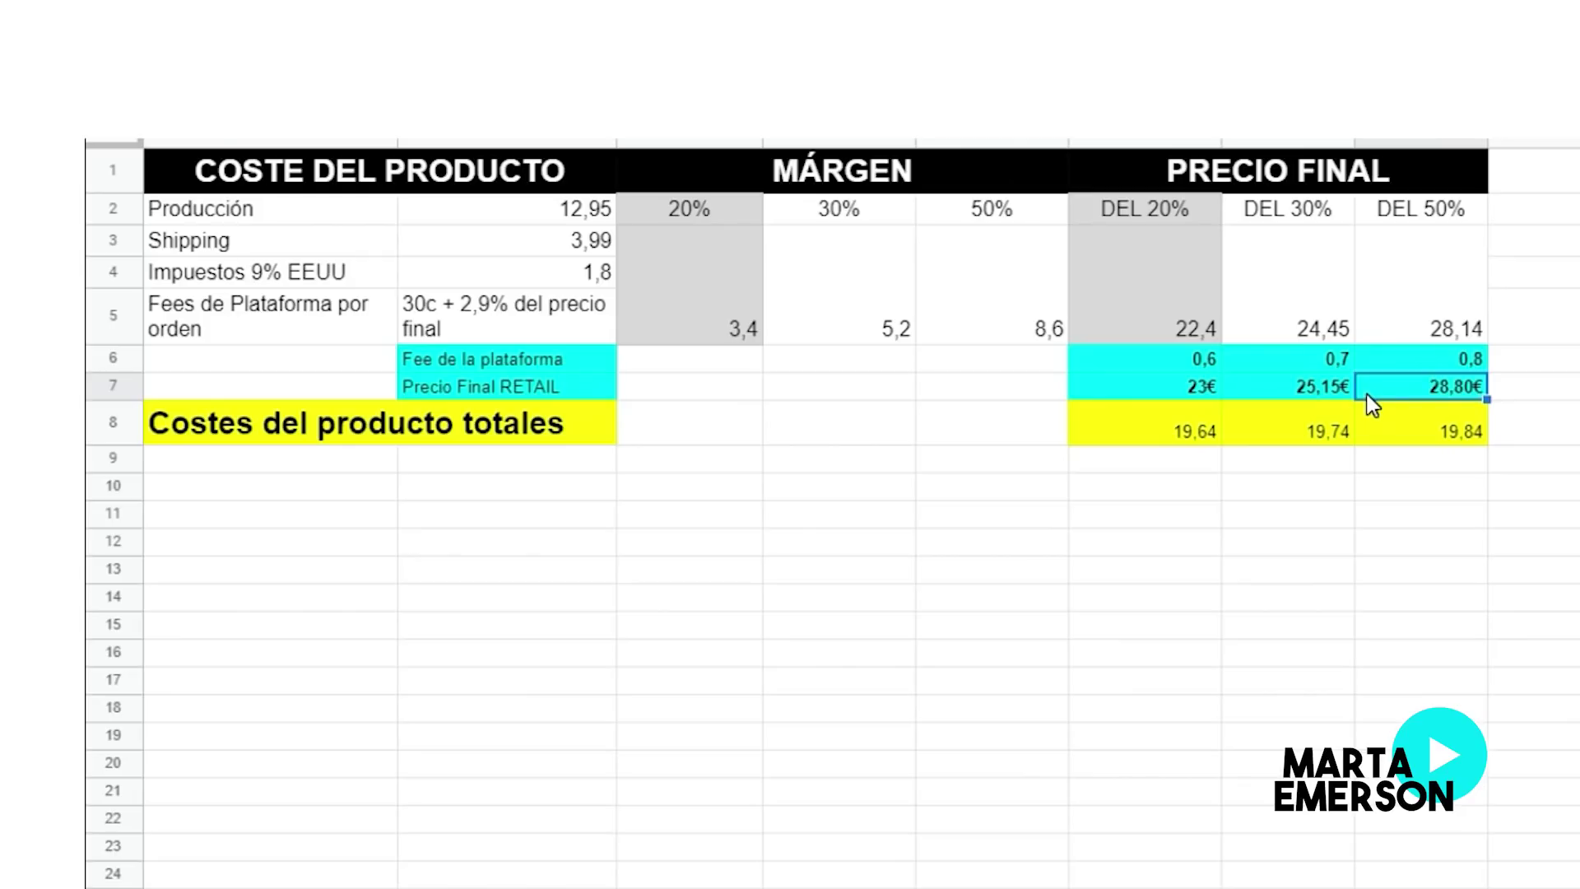
- Compare the total product costs with the final retail prices under each margin column
{"action": "left_click", "coordinate": [1160, 432]}
{"action": "left_click", "coordinate": [1271, 422]}
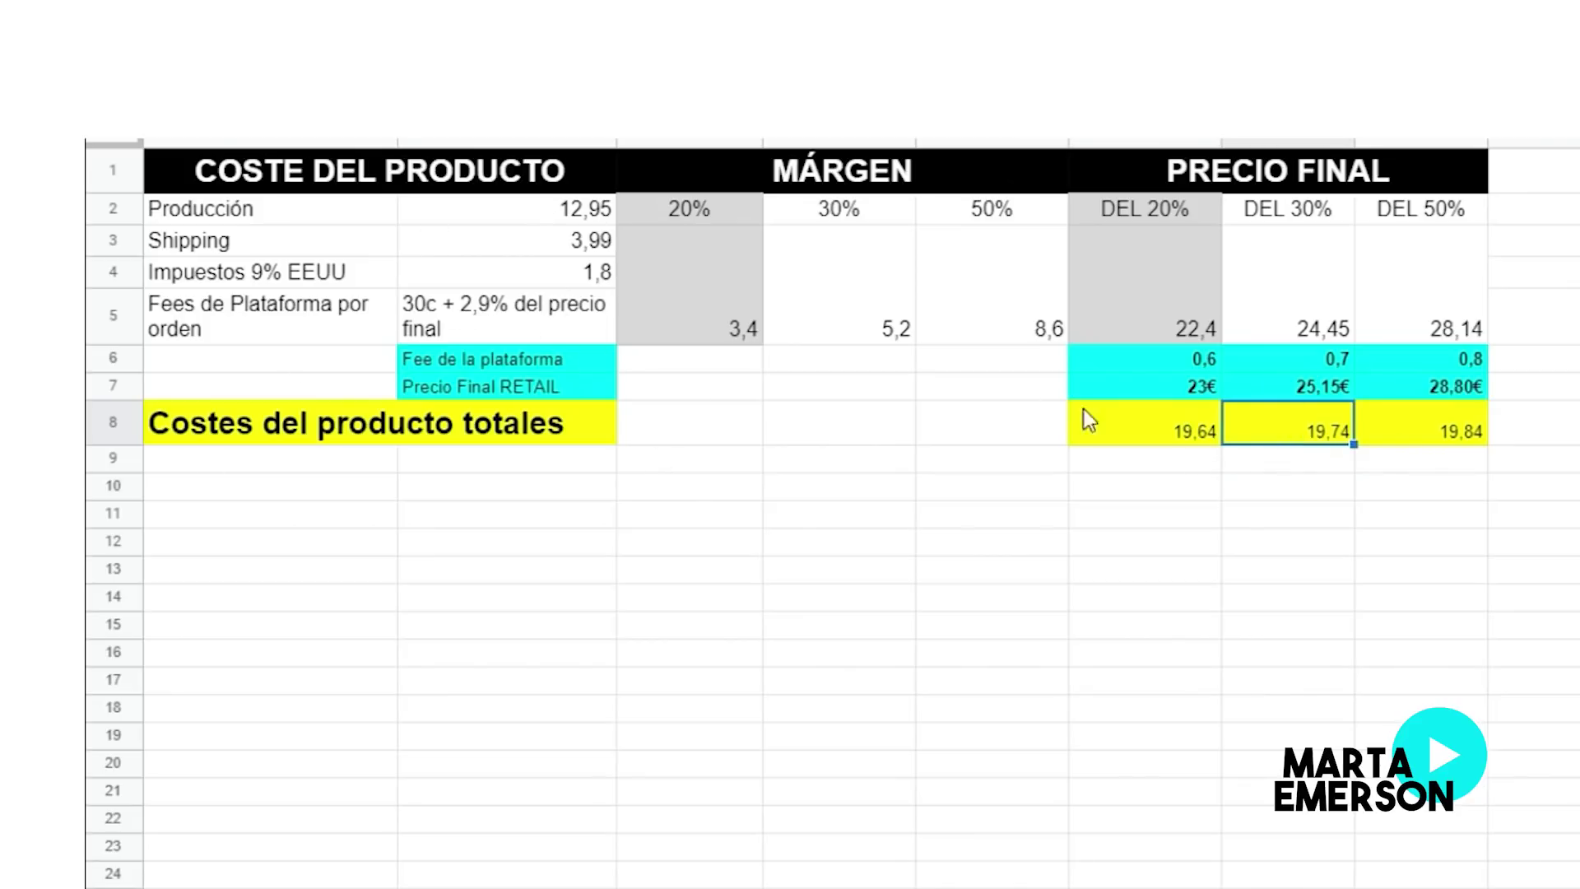
{"action": "left_click", "coordinate": [1133, 207]}
{"action": "left_click", "coordinate": [1306, 206]}
{"action": "left_click", "coordinate": [1424, 188]}
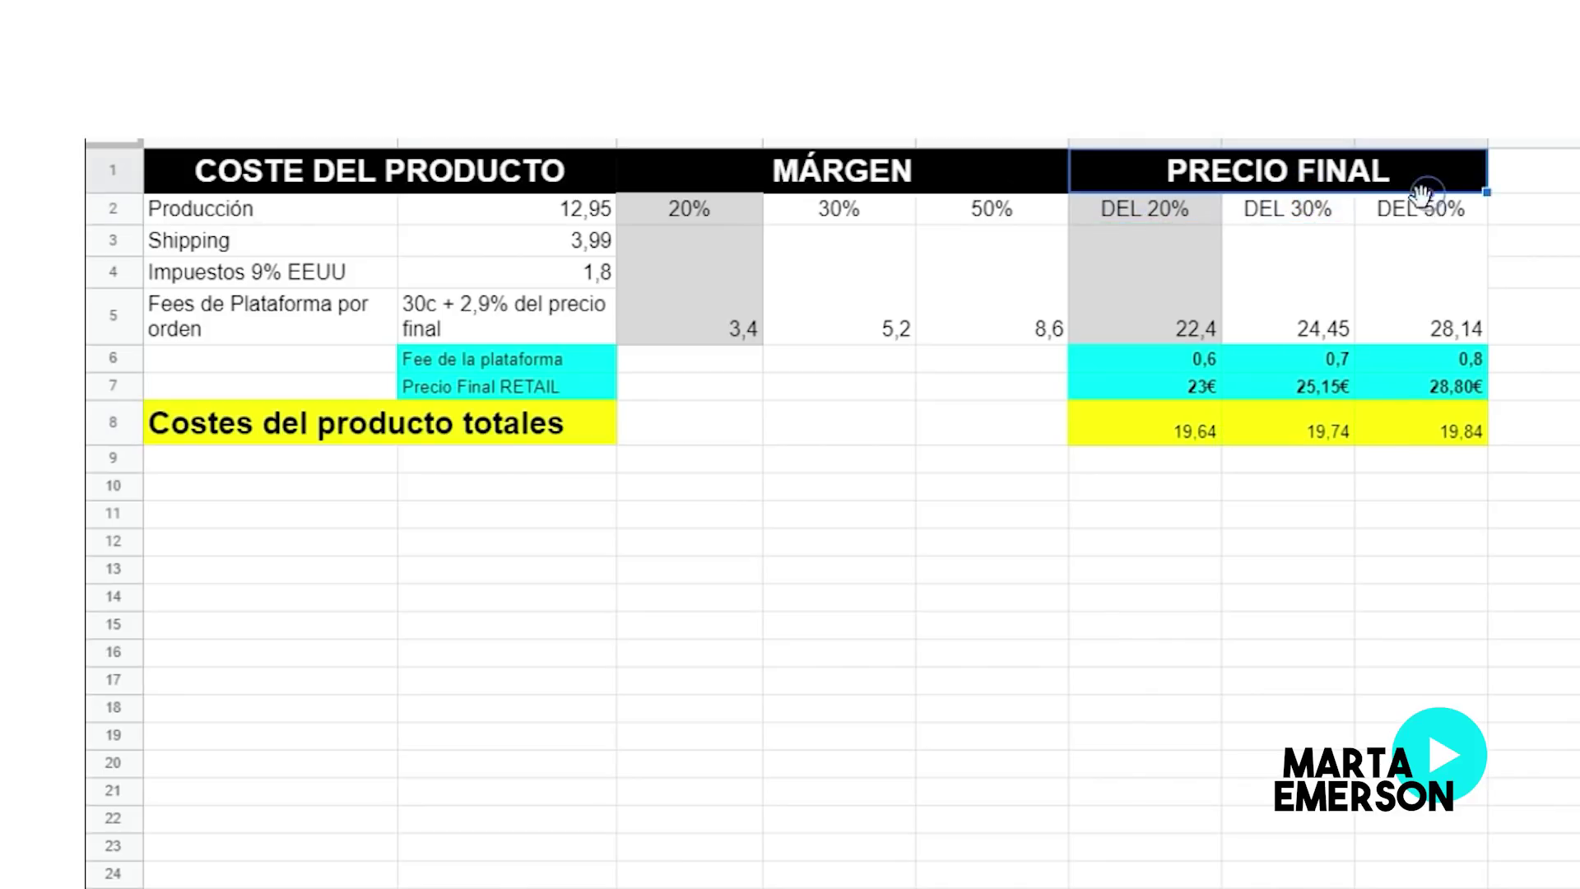
{"action": "left_click", "coordinate": [1123, 385]}
{"action": "left_click_drag", "start_coordinate": [1246, 383], "coordinate": [1440, 380]}
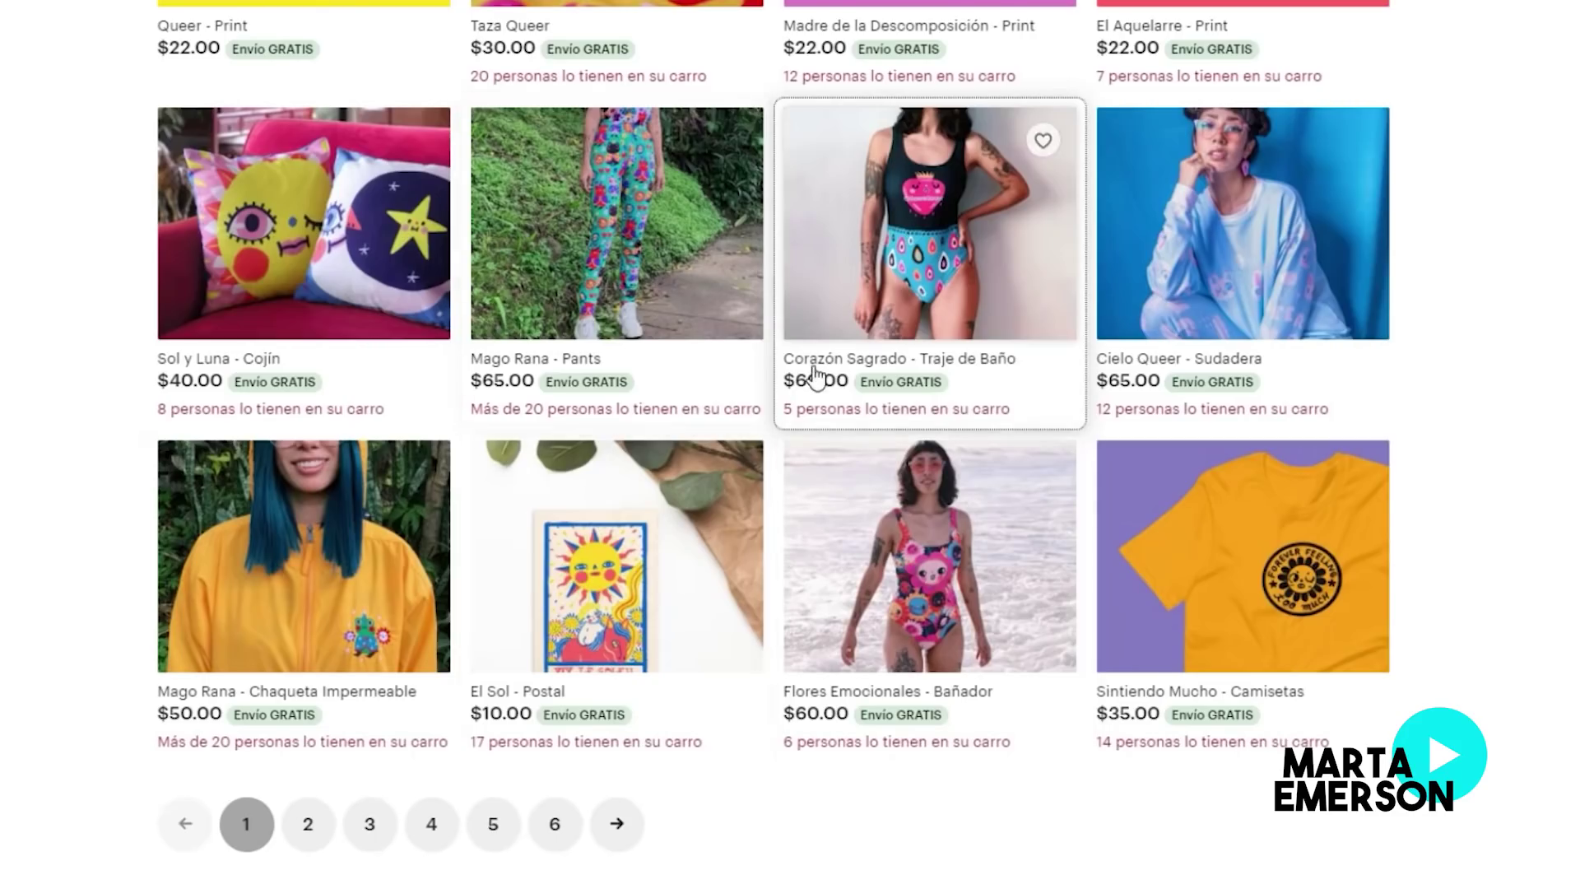
- Switch to the online shop and browse its product listings to compare selling prices
{"action": "scroll", "coordinate": [814, 367], "scroll_direction": "up", "scroll_amount": 1}
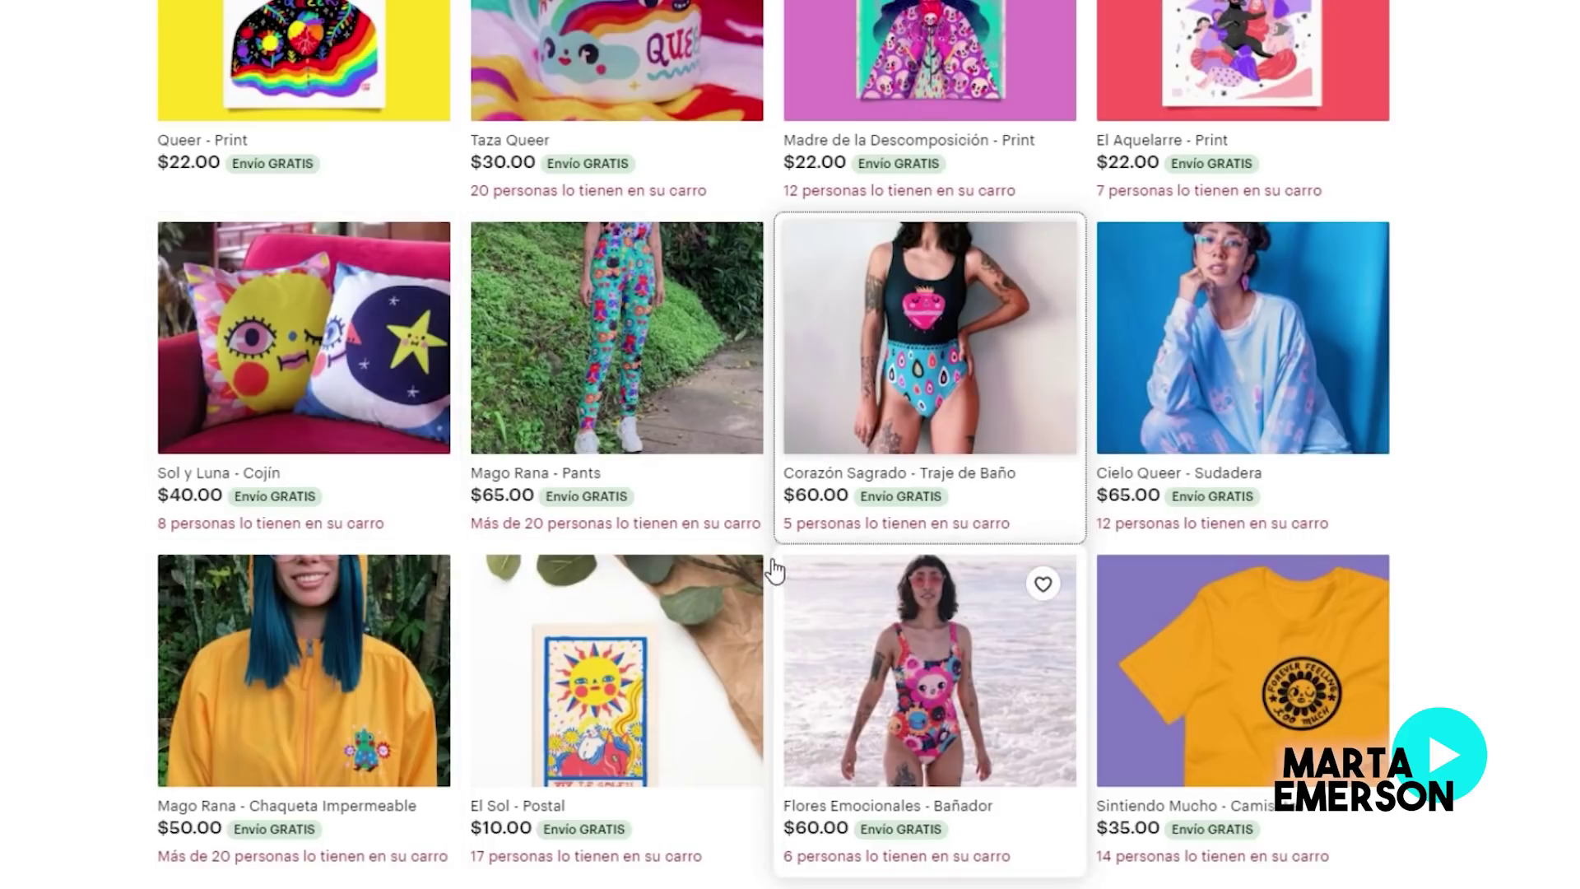
{"action": "scroll", "coordinate": [712, 521], "scroll_direction": "up", "scroll_amount": 2}
{"action": "scroll", "coordinate": [712, 521], "scroll_direction": "up", "scroll_amount": 3}
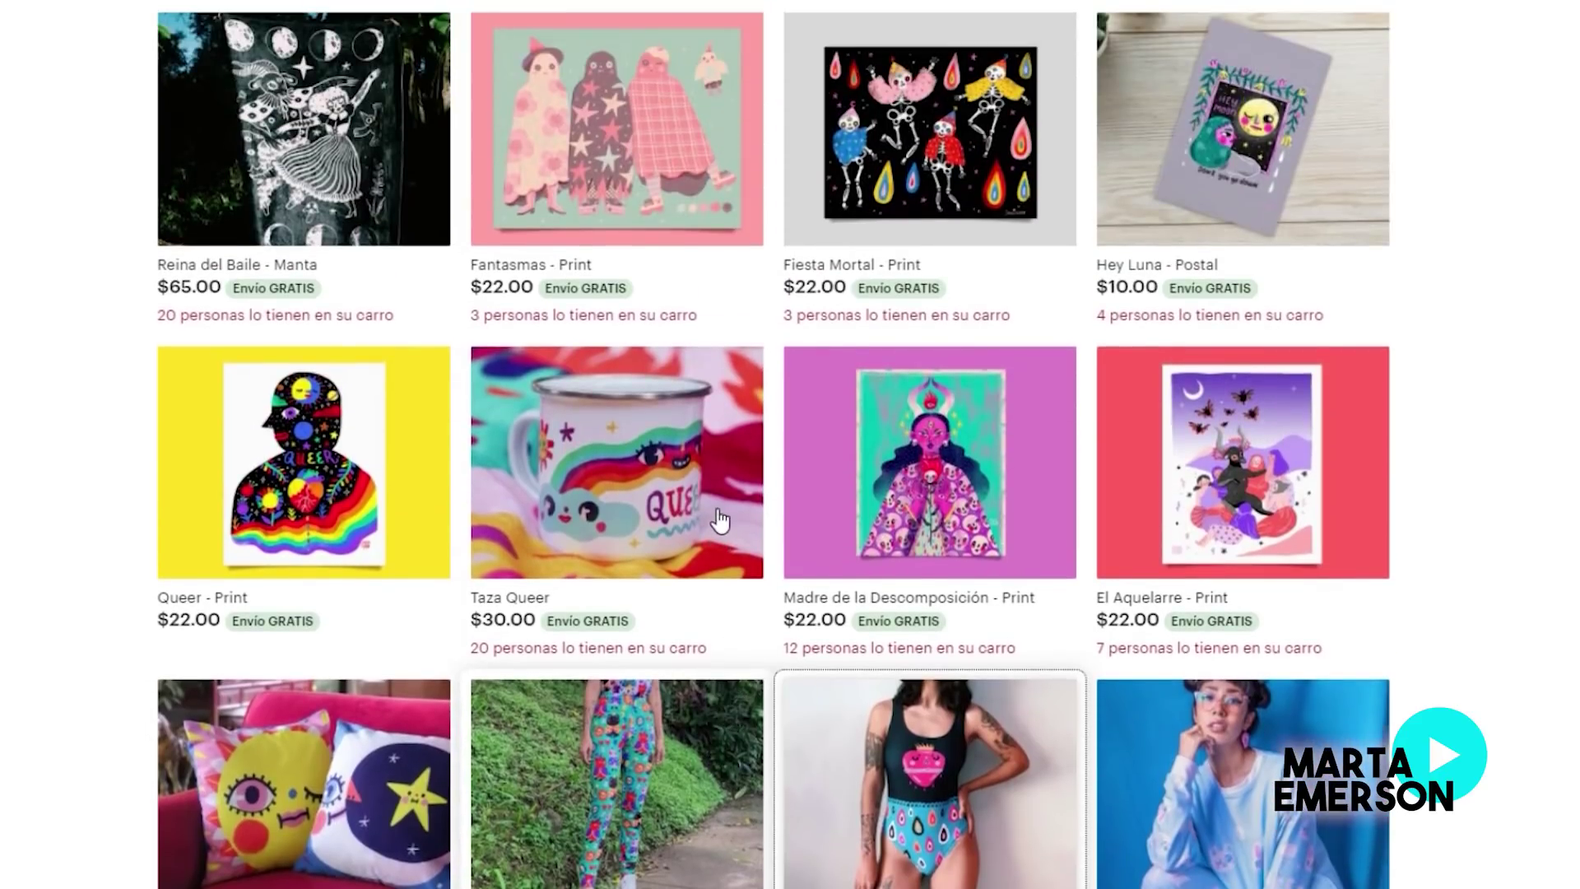
{"action": "scroll", "coordinate": [726, 530], "scroll_direction": "up", "scroll_amount": 5}
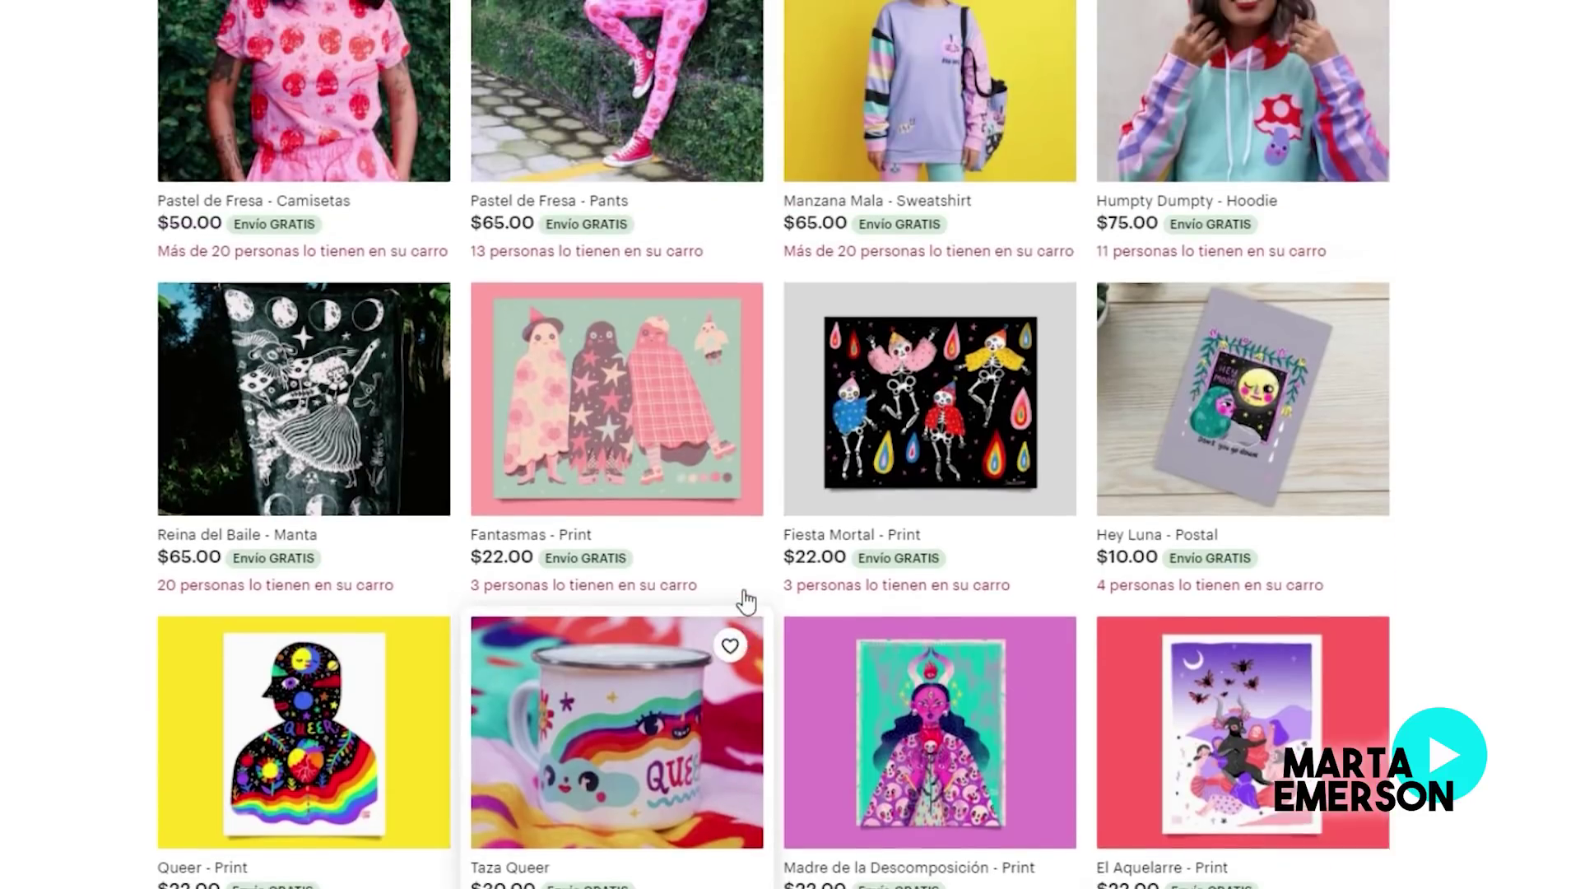
{"action": "scroll", "coordinate": [517, 228], "scroll_direction": "up", "scroll_amount": 5}
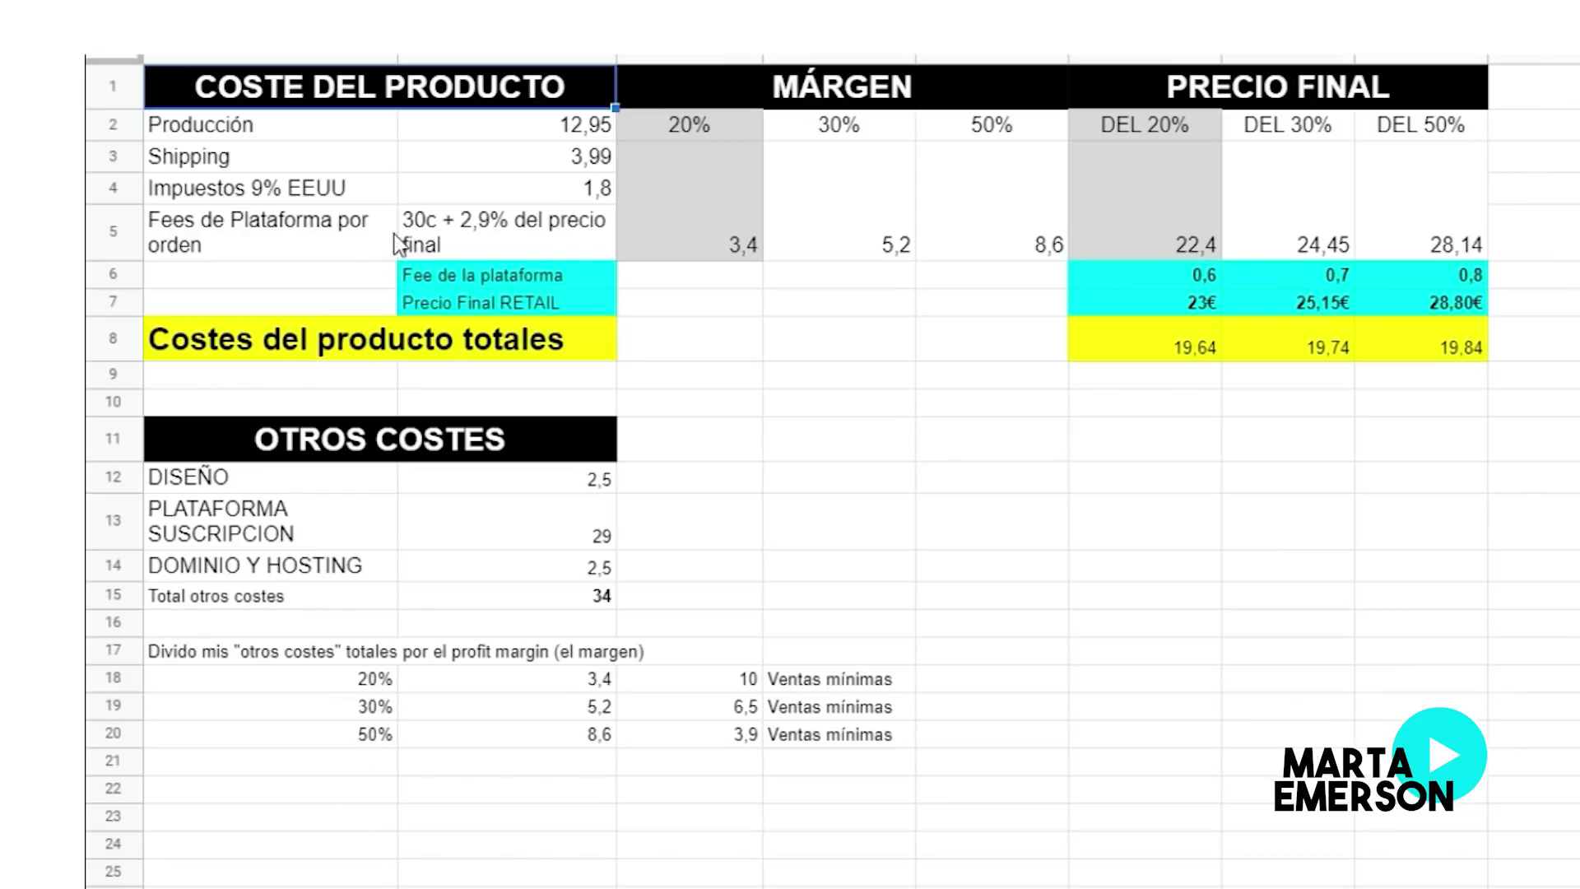
- Check the DISEÑO row under OTROS COSTES in the spreadsheet, and open the shop's Femme Appeal - Pants listing
{"action": "left_click", "coordinate": [240, 481]}
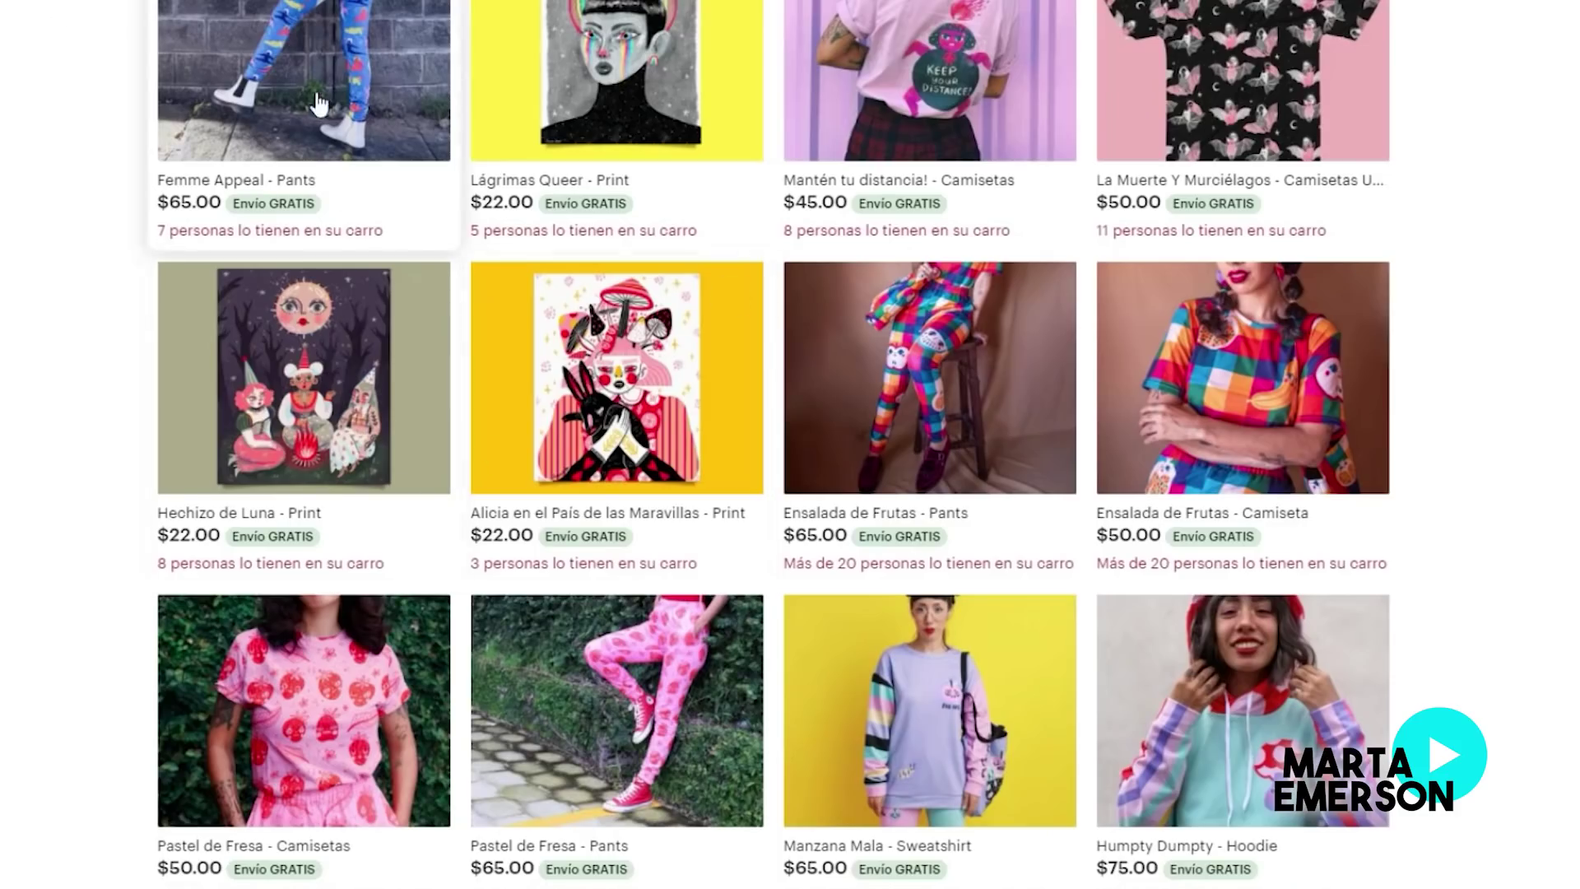
{"action": "left_click", "coordinate": [316, 69]}
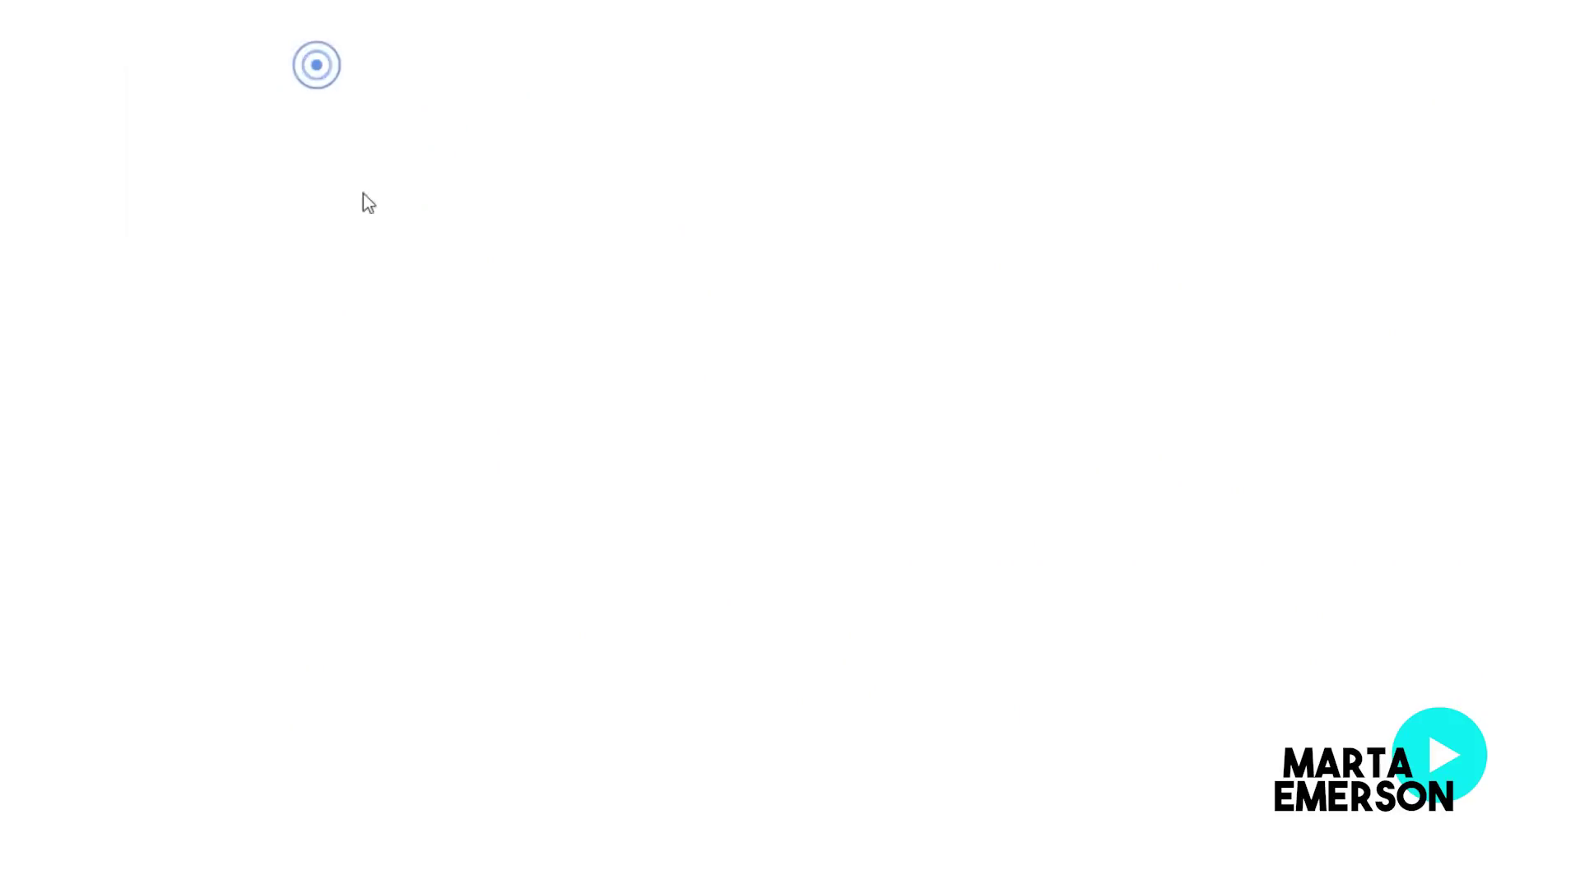